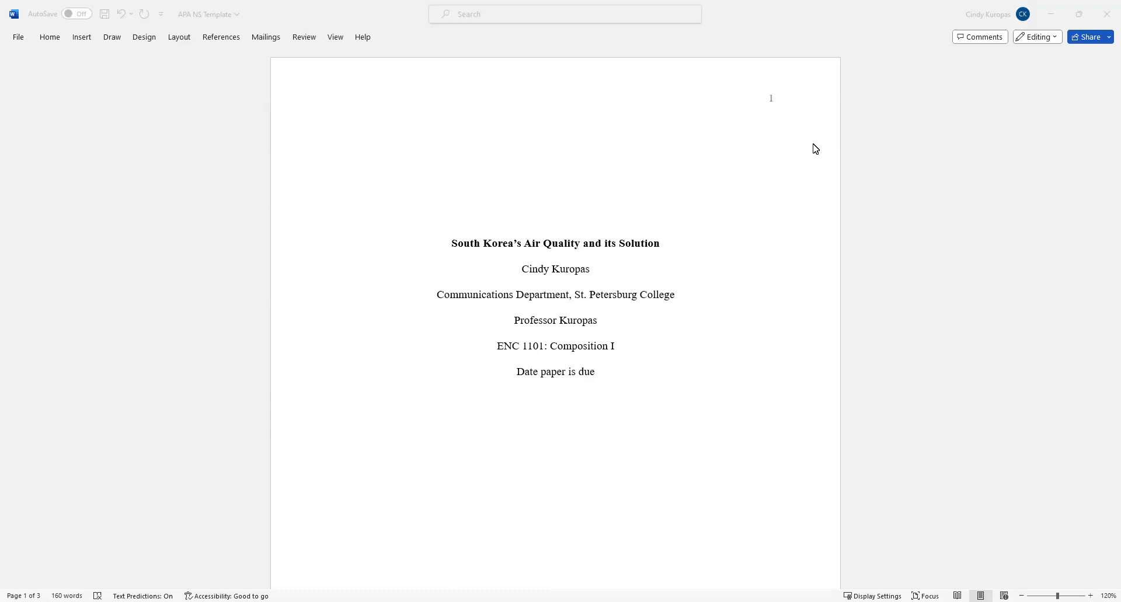
- Review the title page's lines: paper title, author, department and college, professor, course and due date
click(649, 247)
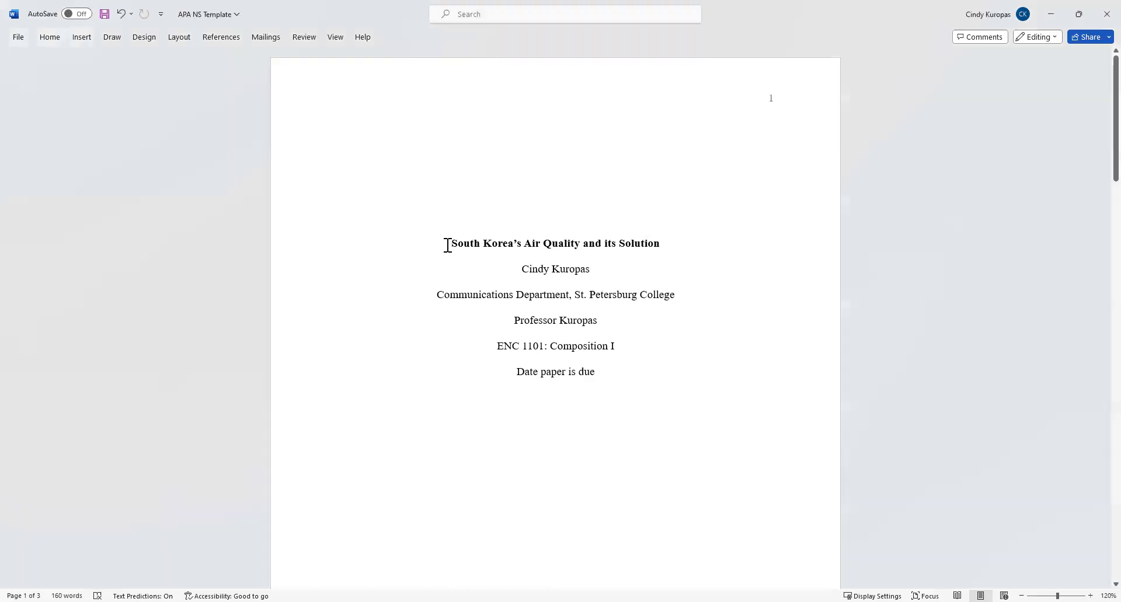
drag(458, 244, 646, 245)
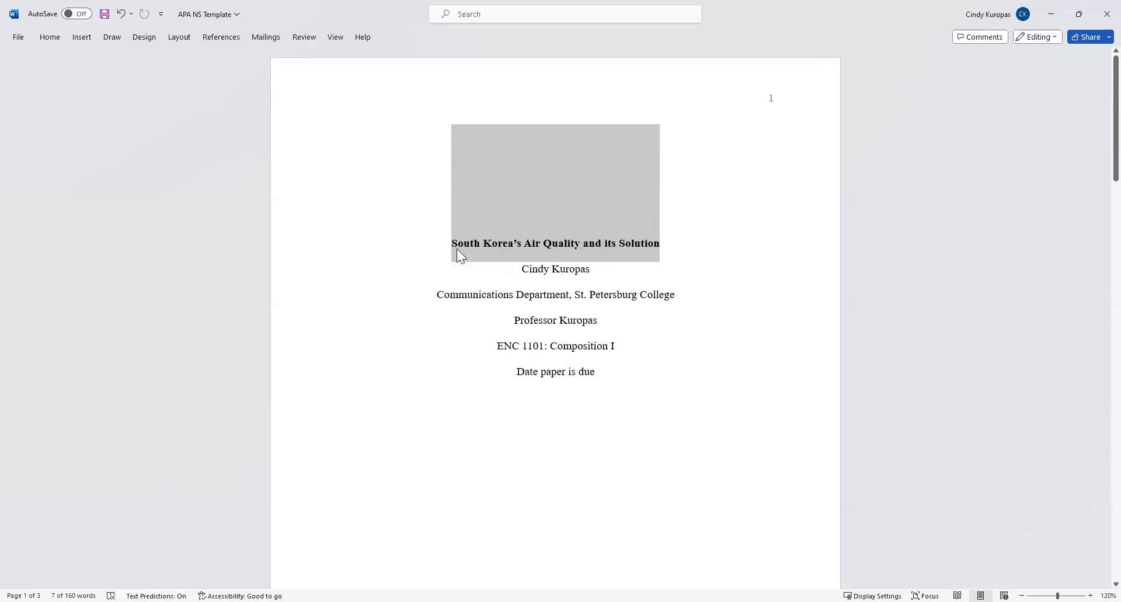
click(651, 246)
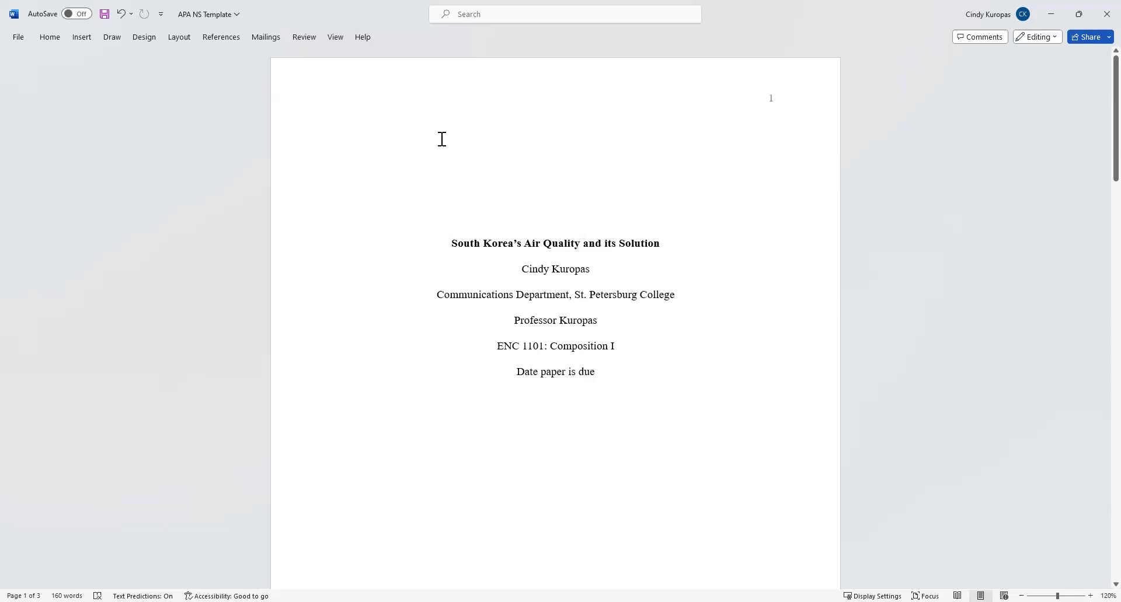
drag(523, 273, 586, 275)
click(582, 270)
drag(438, 295, 627, 362)
click(555, 320)
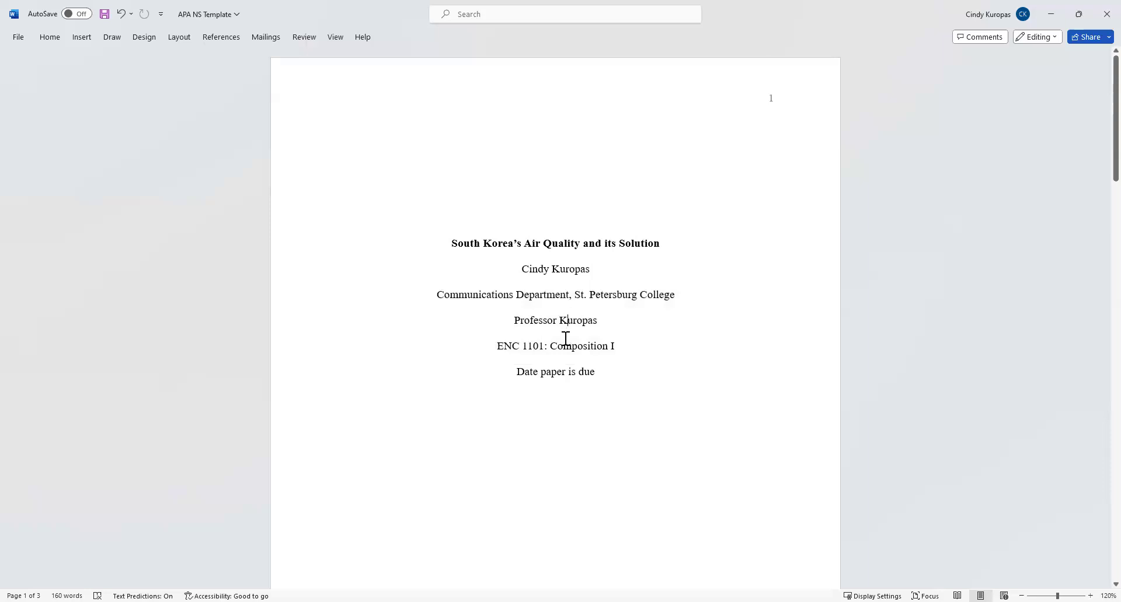
drag(599, 374, 548, 393)
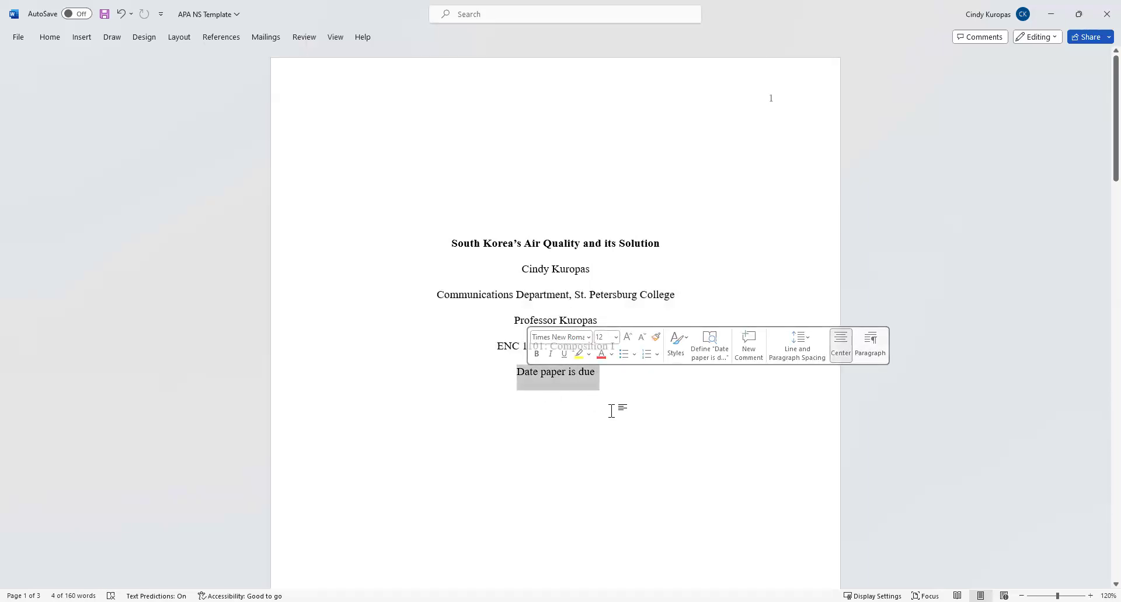
click(558, 375)
click(517, 374)
drag(568, 374, 585, 401)
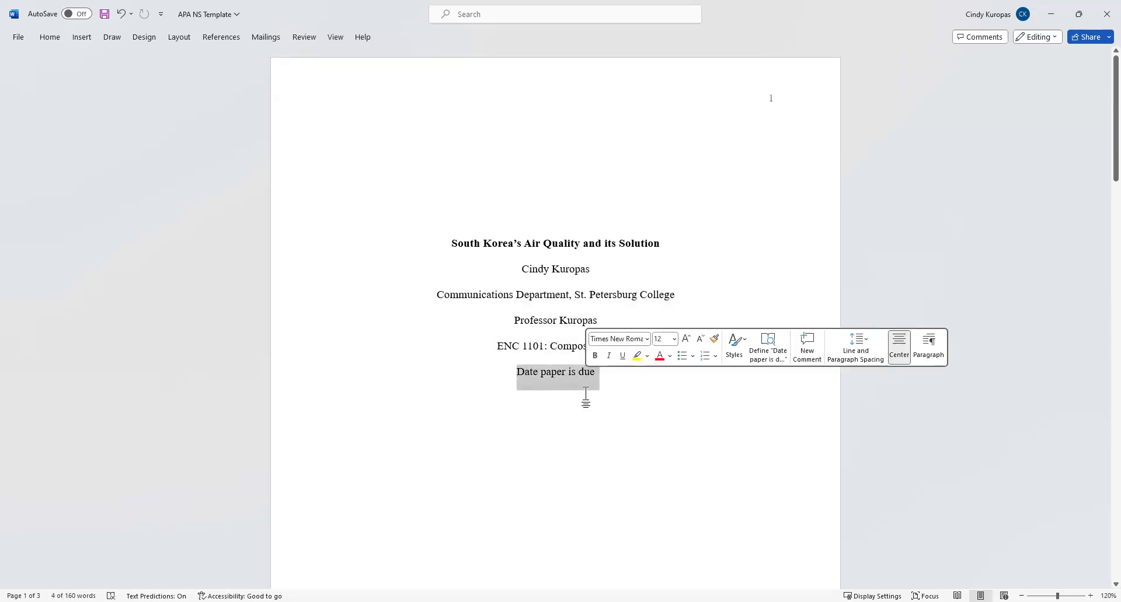
click(584, 407)
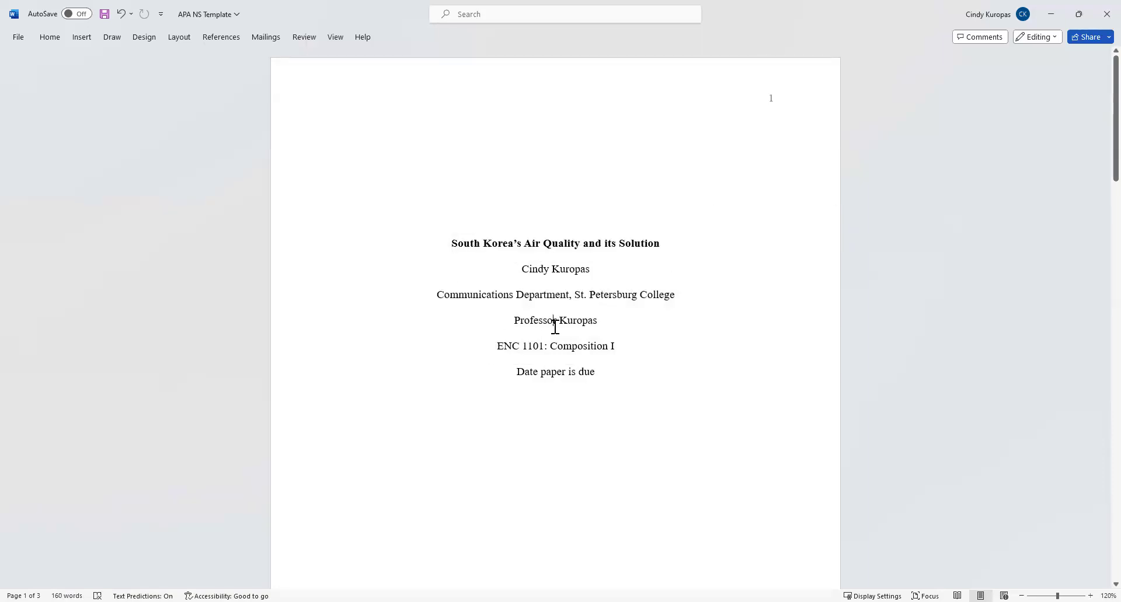
- Examine the page 2 title and introduction paragraph, plus the heading and body paragraph of the section on the air quality problem
scroll(593, 180, down, 6)
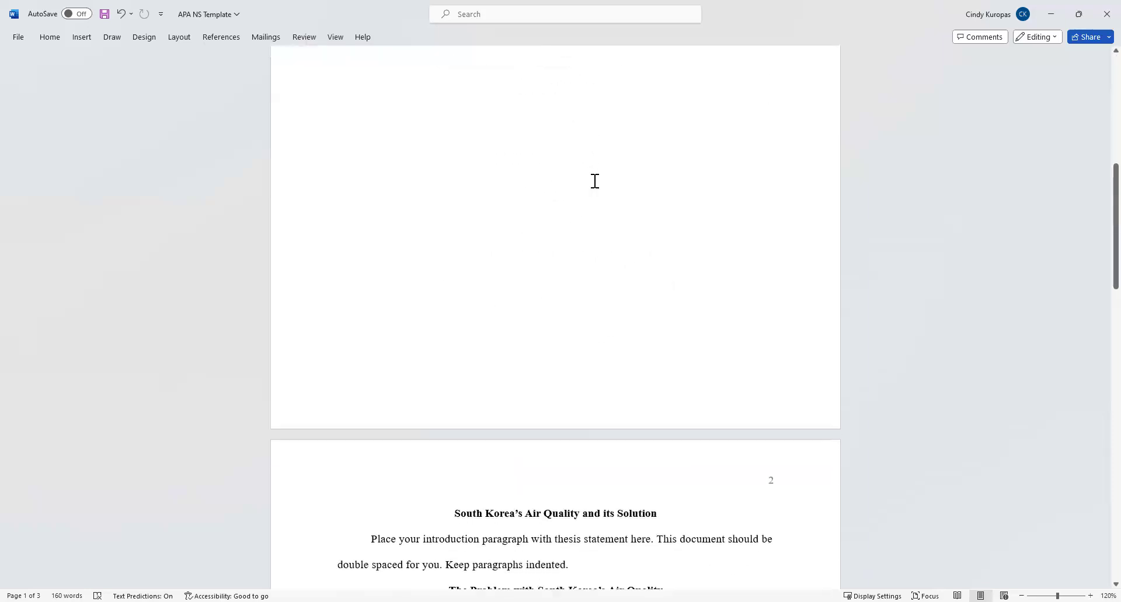
scroll(593, 181, down, 5)
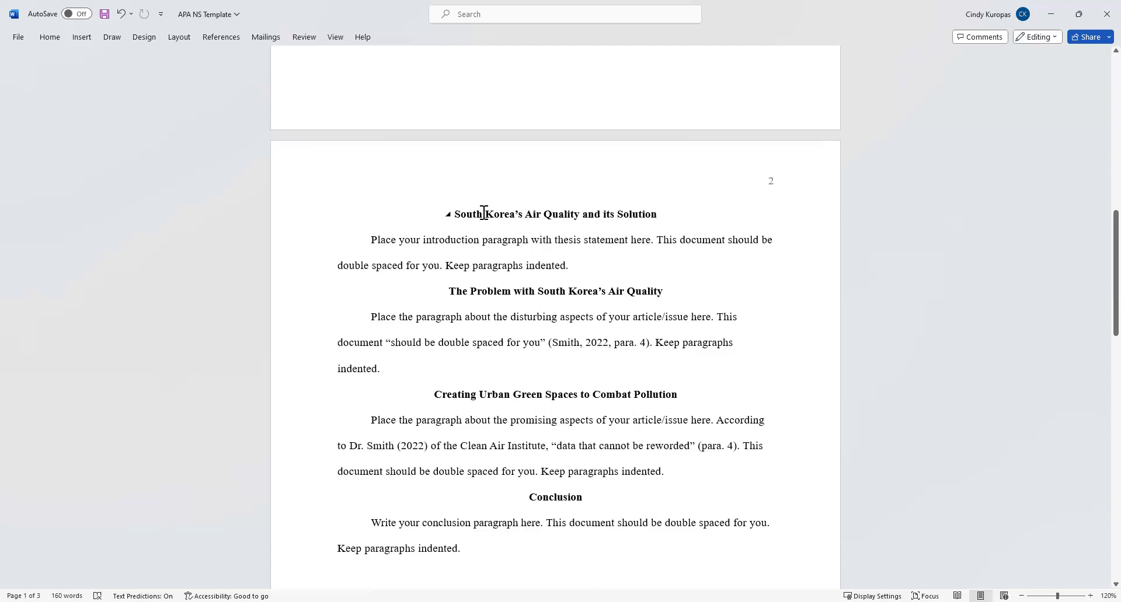
drag(370, 240, 577, 282)
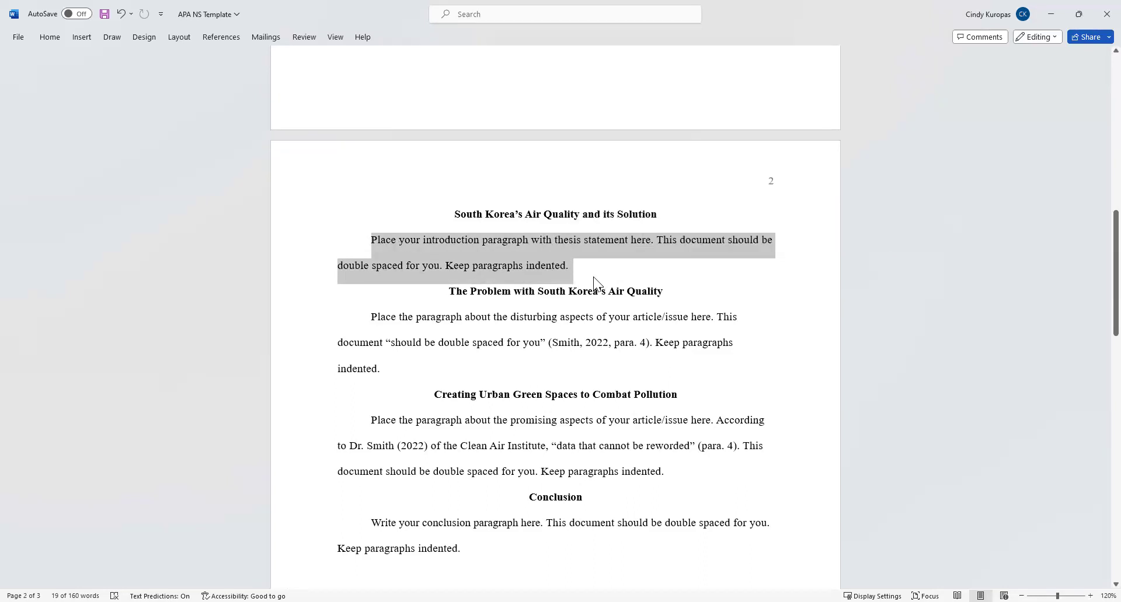
click(595, 260)
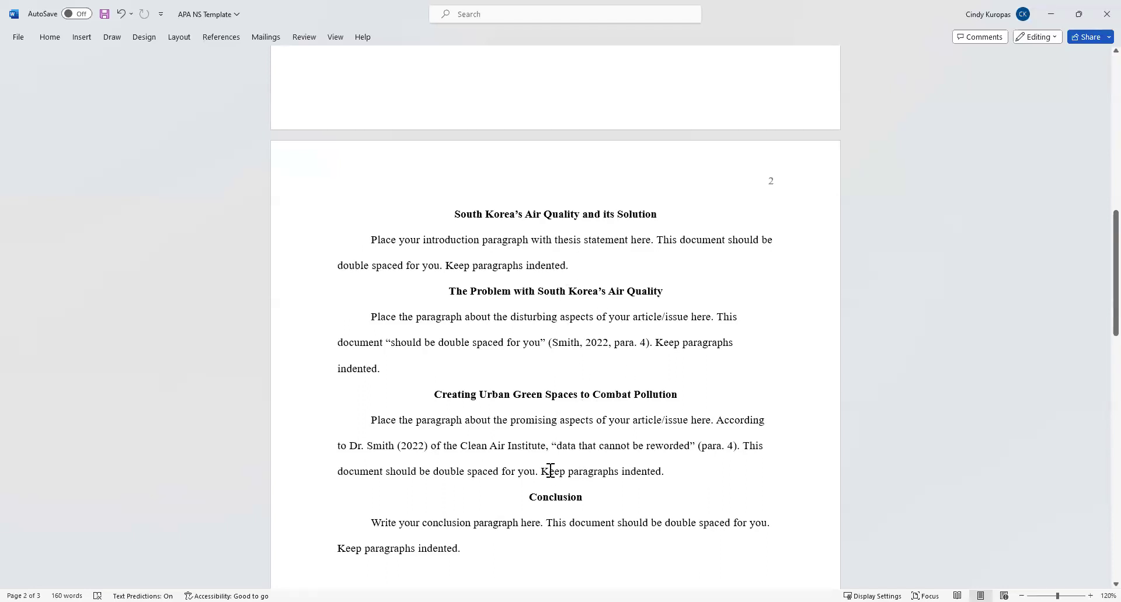
drag(642, 292, 507, 308)
click(508, 308)
drag(643, 292, 471, 292)
click(439, 365)
drag(659, 291, 466, 305)
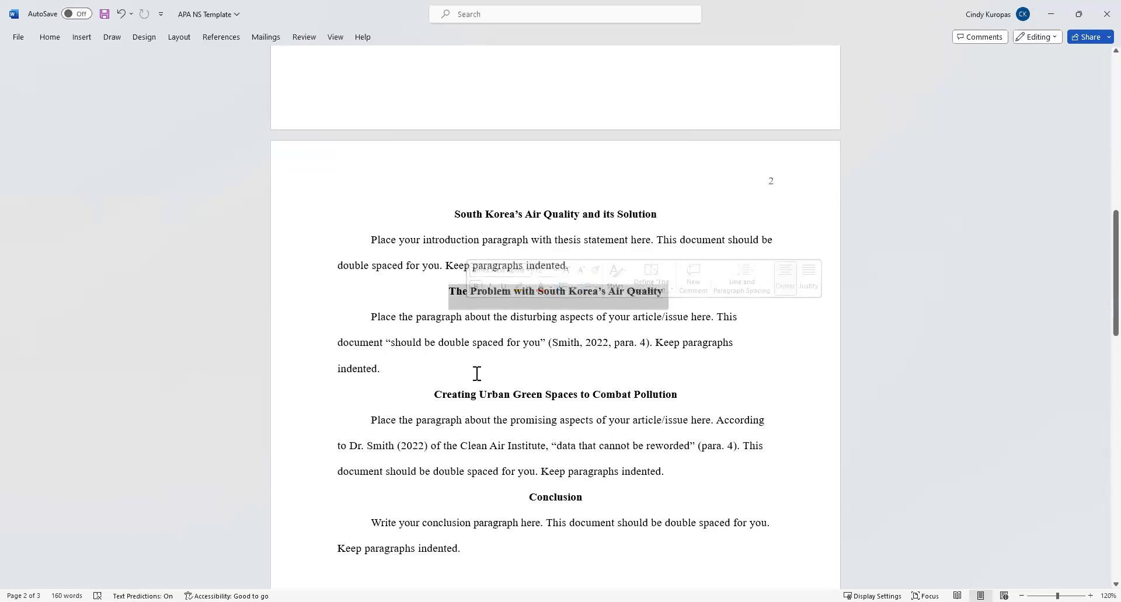
click(499, 361)
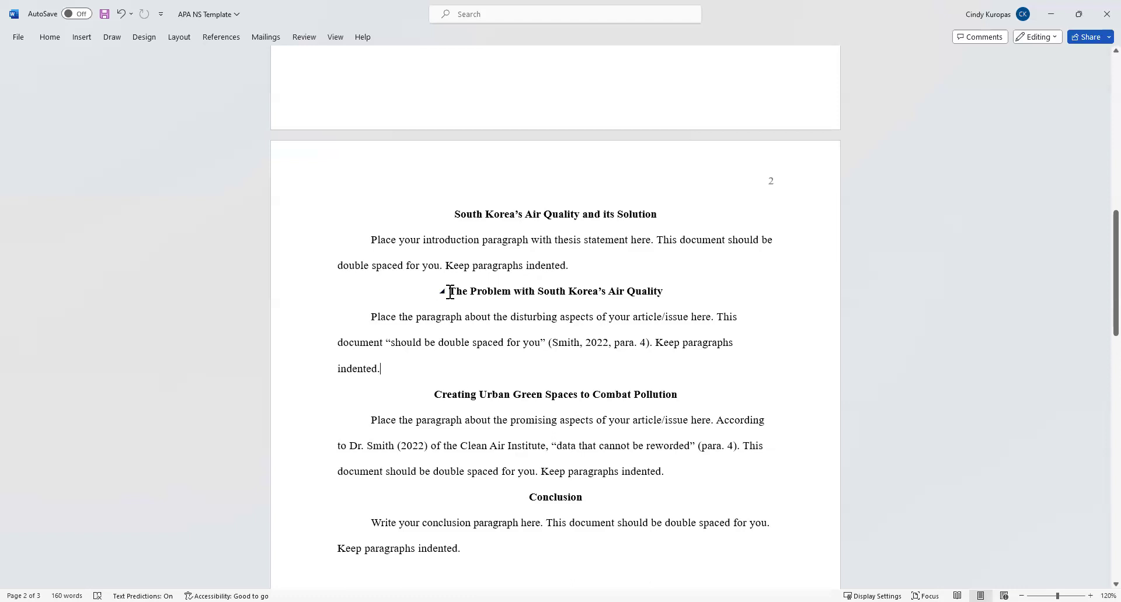
drag(467, 290, 651, 292)
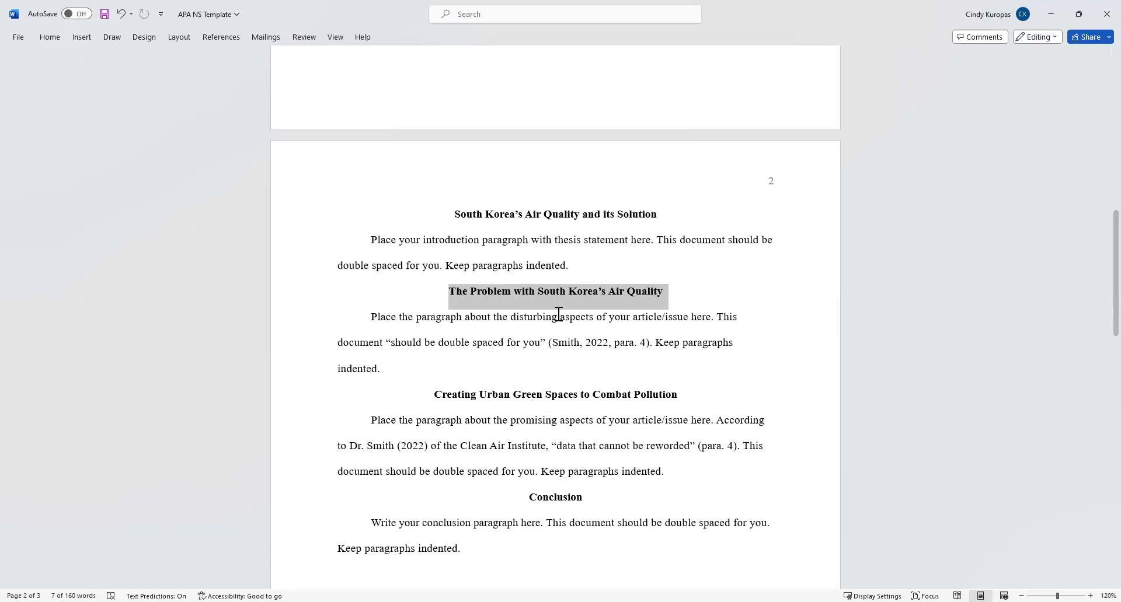
click(558, 317)
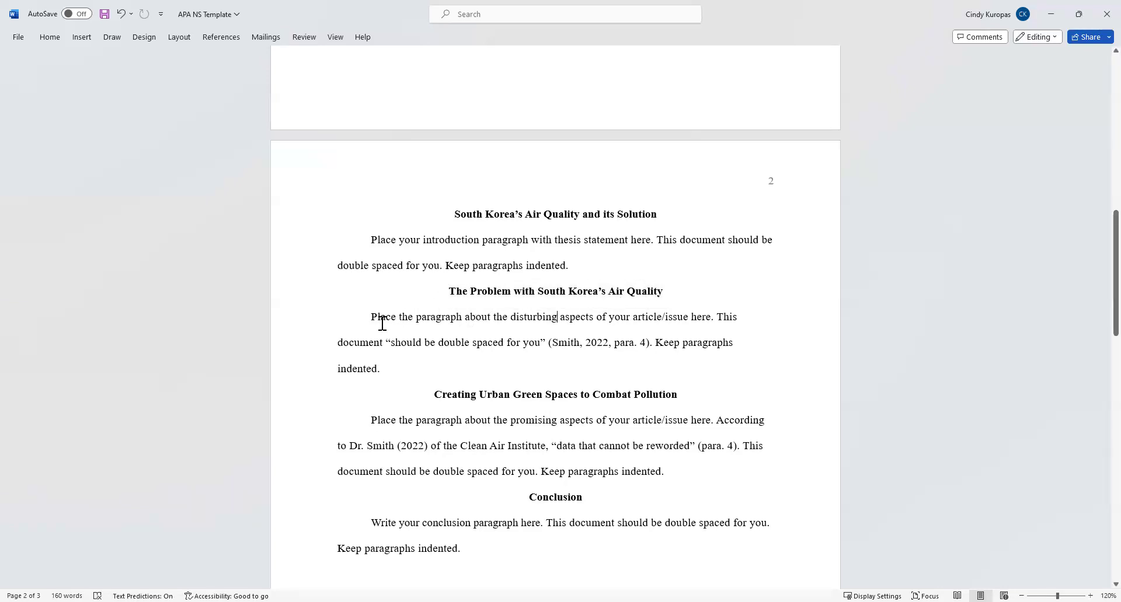
drag(370, 317, 383, 373)
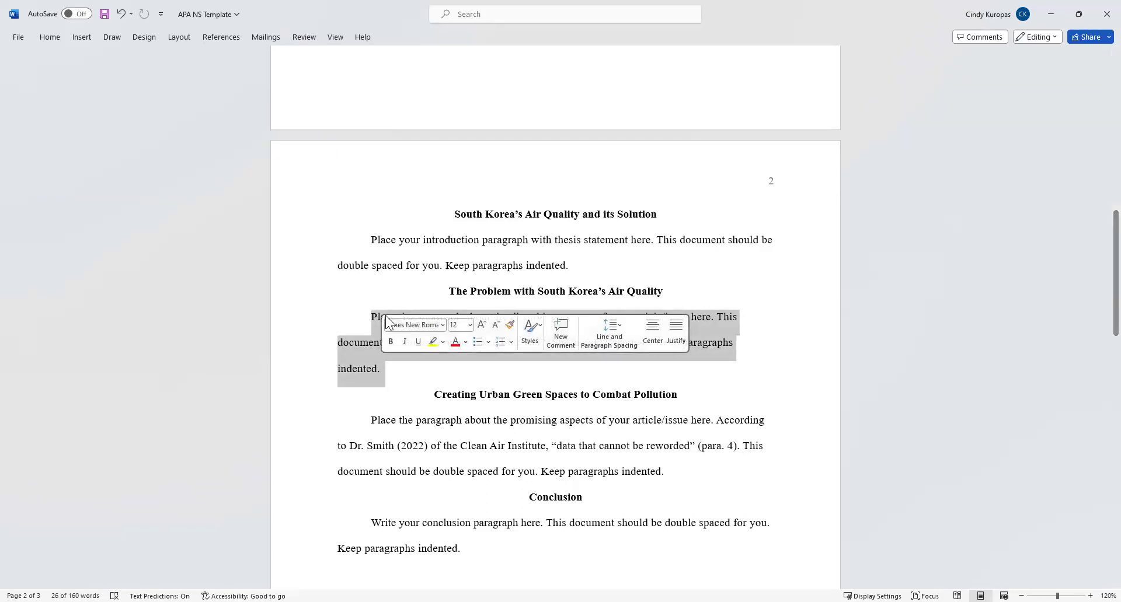
click(408, 349)
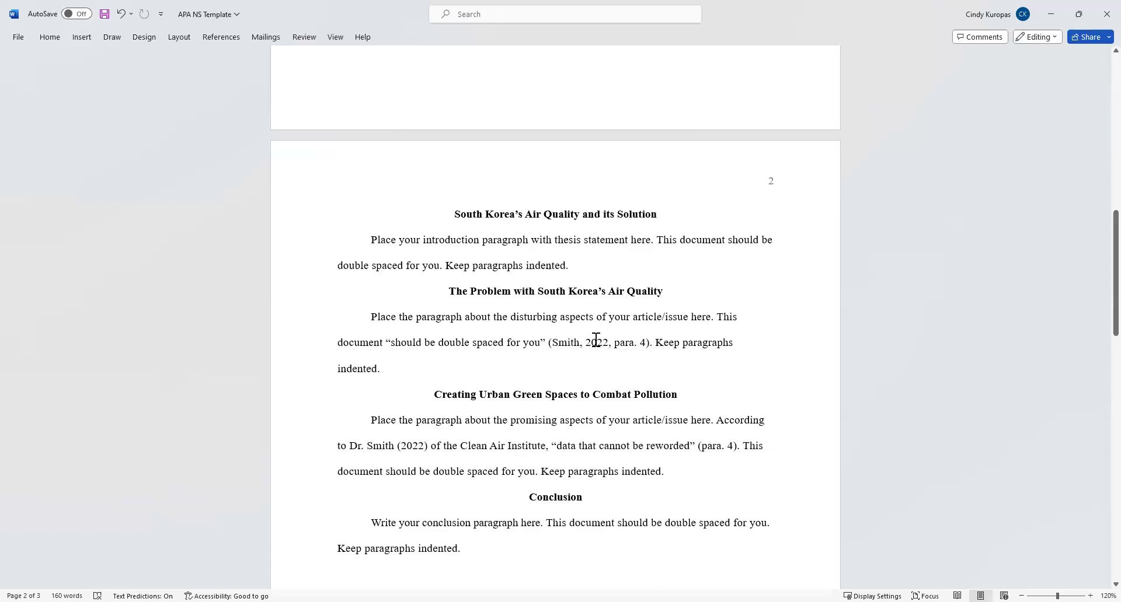
- Insert a parenthetical citation with the author's surname and 2022 before the period ending the problem section's first sentence
click(713, 318)
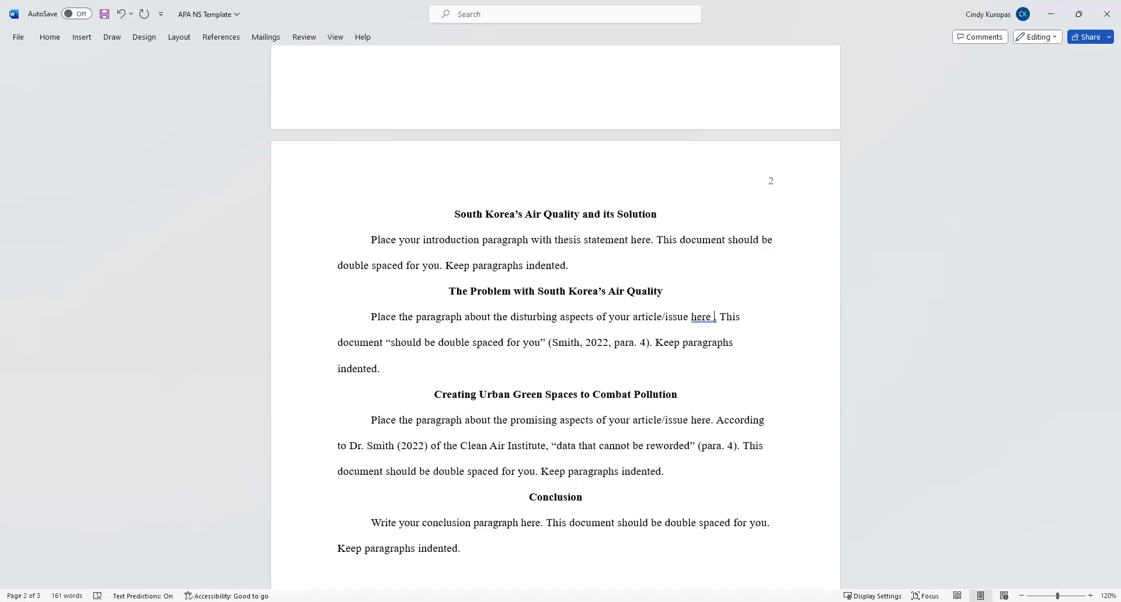
text((Smith, 2022))
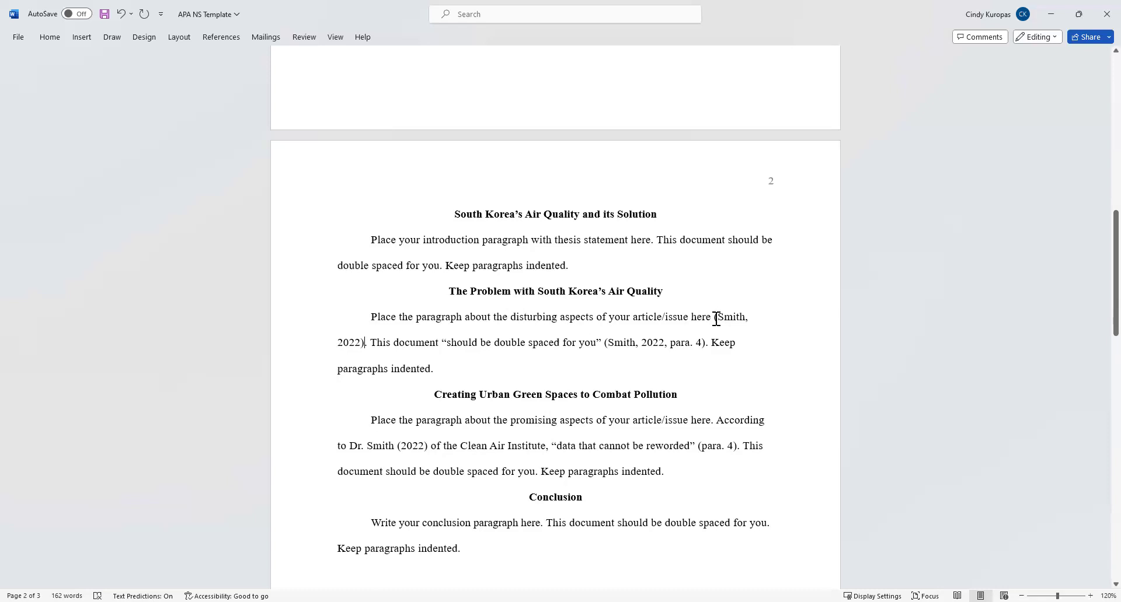
drag(713, 317, 373, 355)
click(443, 367)
- Change "para." to "p." in the citation after the direct quotation in the problem section
drag(443, 341, 594, 340)
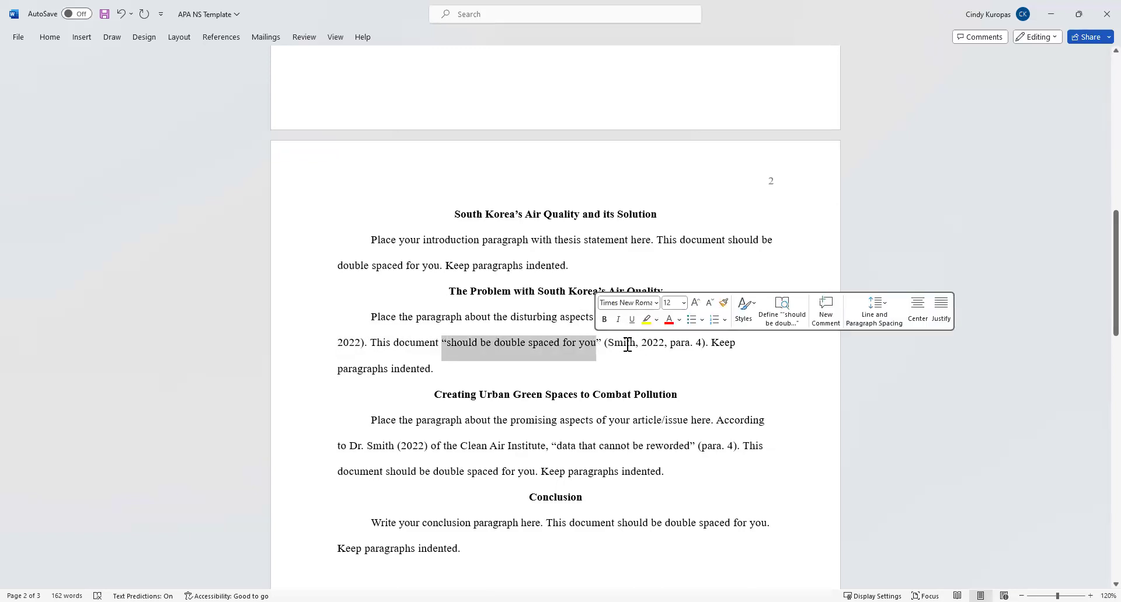
click(677, 343)
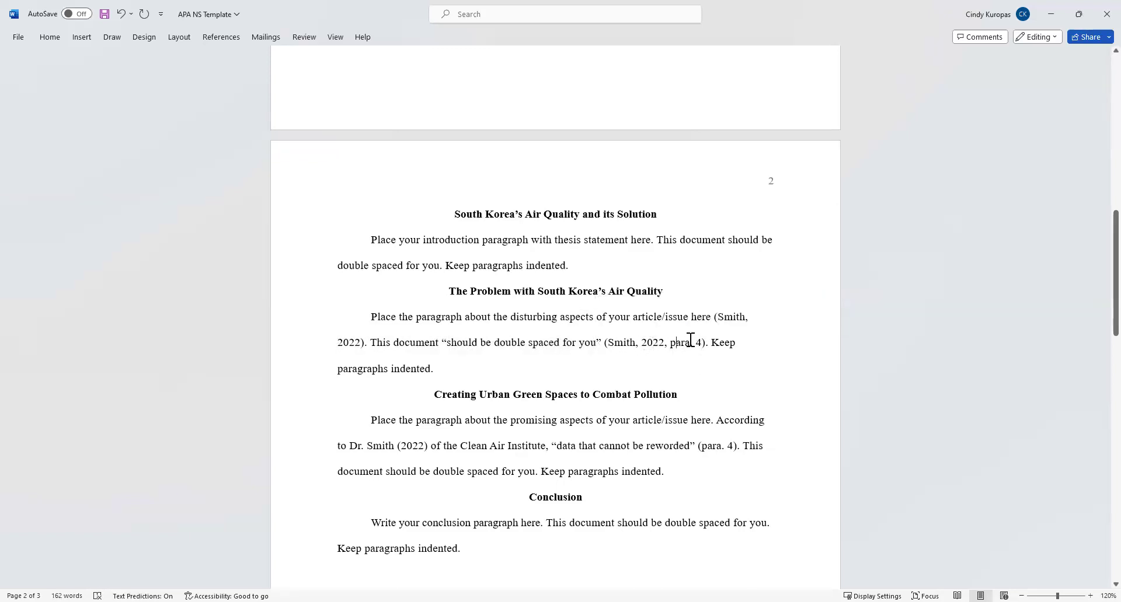
drag(690, 343, 678, 344)
key(BackSpace)
text(.)
- Examine the direct quotation in the problem section and the page reference in its citation
drag(443, 342, 599, 339)
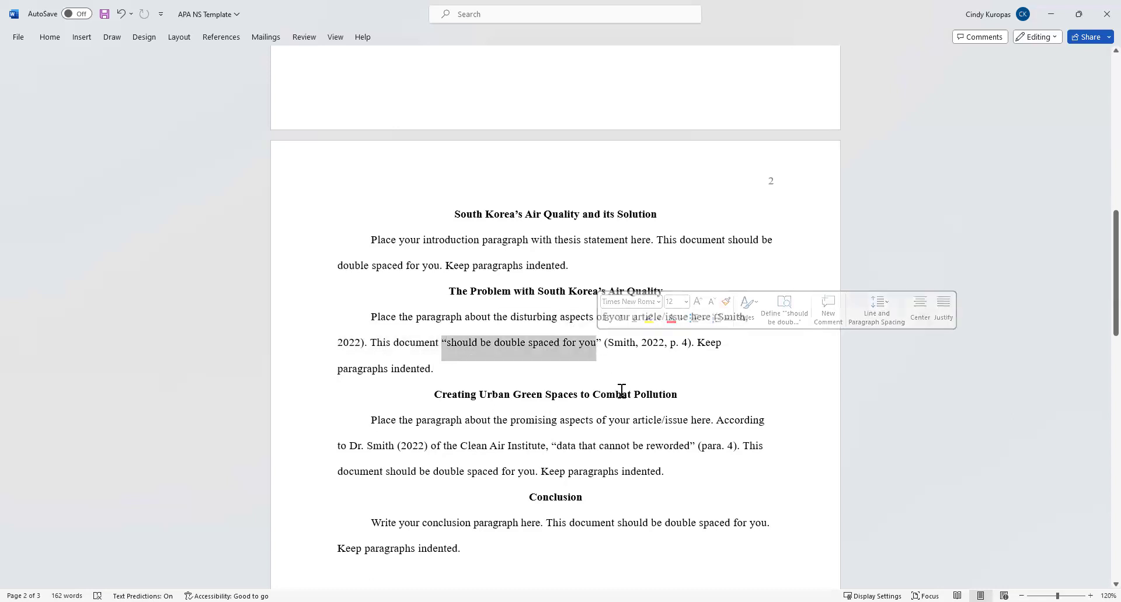
click(589, 394)
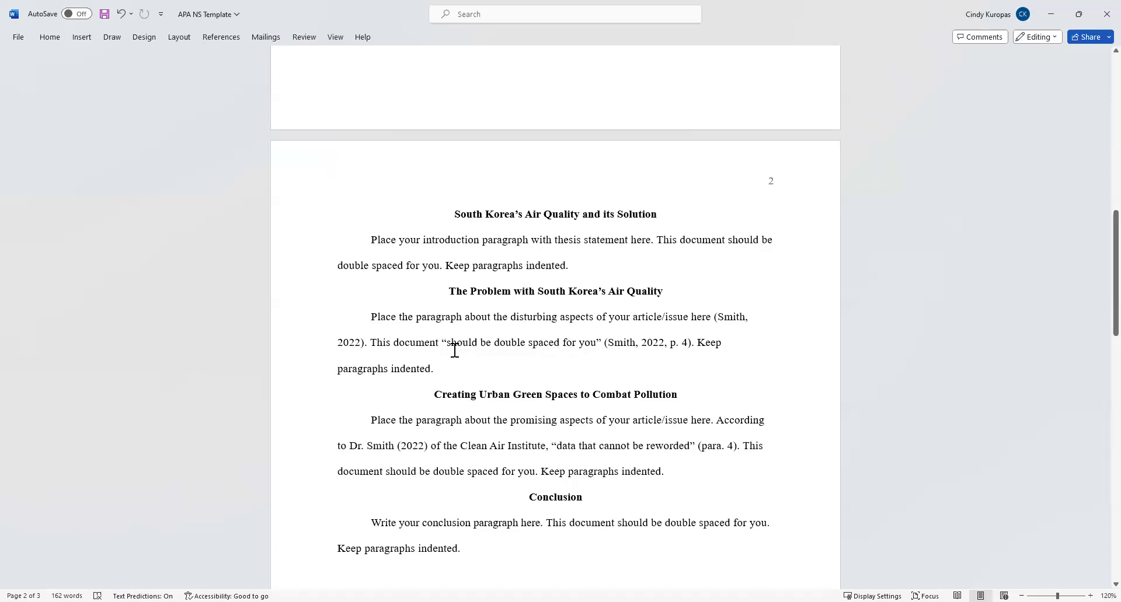
drag(477, 344, 585, 343)
click(571, 351)
click(471, 350)
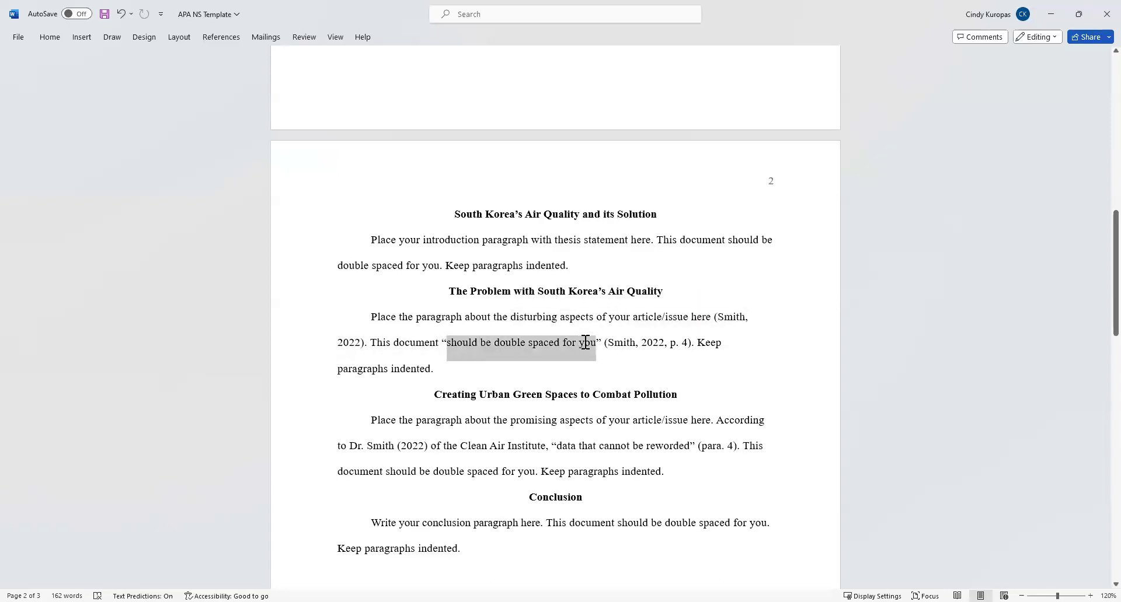
click(504, 371)
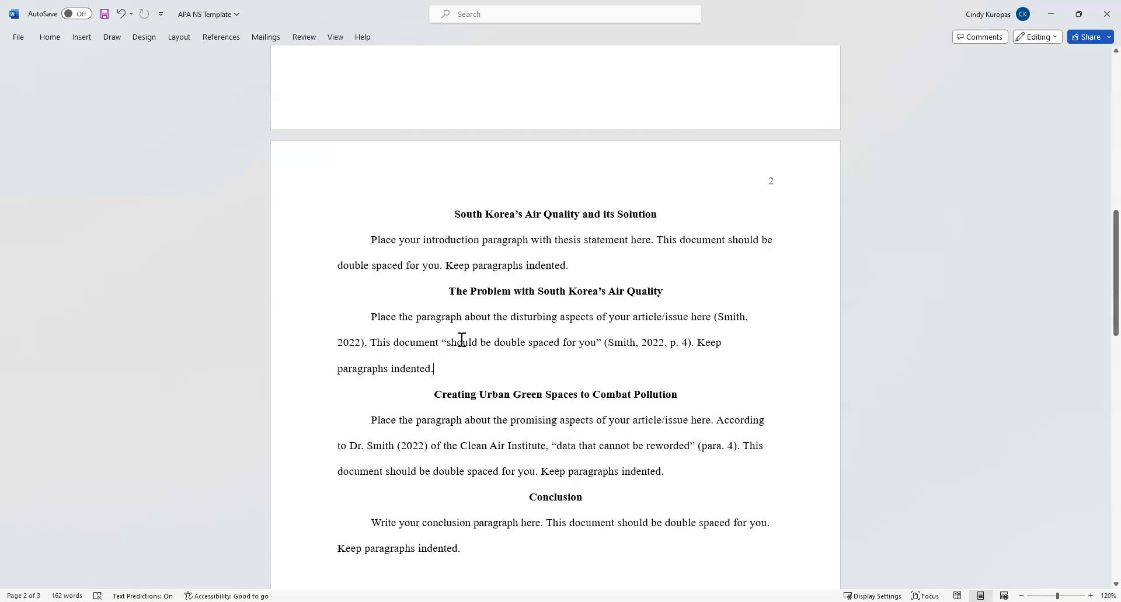
drag(447, 343, 593, 342)
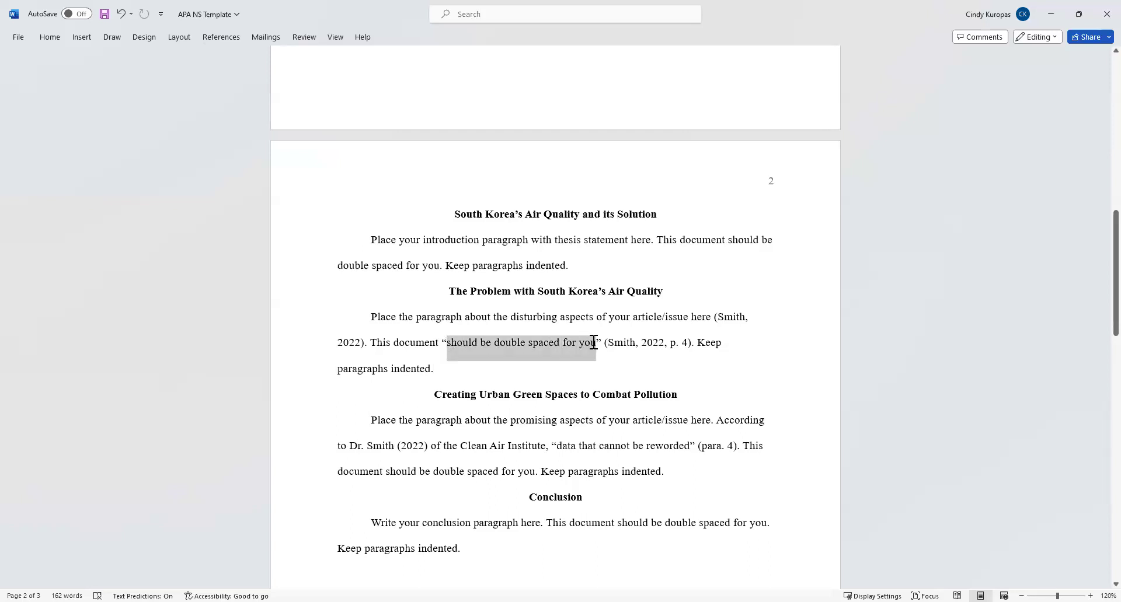
click(634, 367)
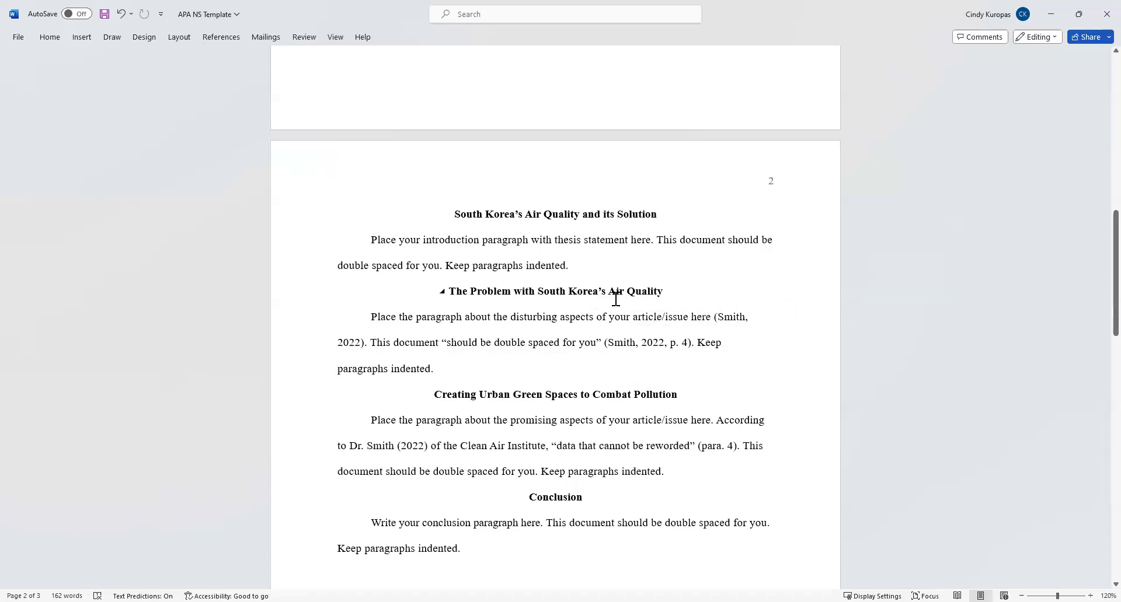
drag(584, 342, 468, 343)
click(576, 366)
drag(690, 340, 670, 345)
click(614, 369)
- Examine the "Creating Urban Green Spaces to Combat Pollution" heading and compare its paragraph's introduced source with the parenthetical citation above
scroll(536, 278, down, 2)
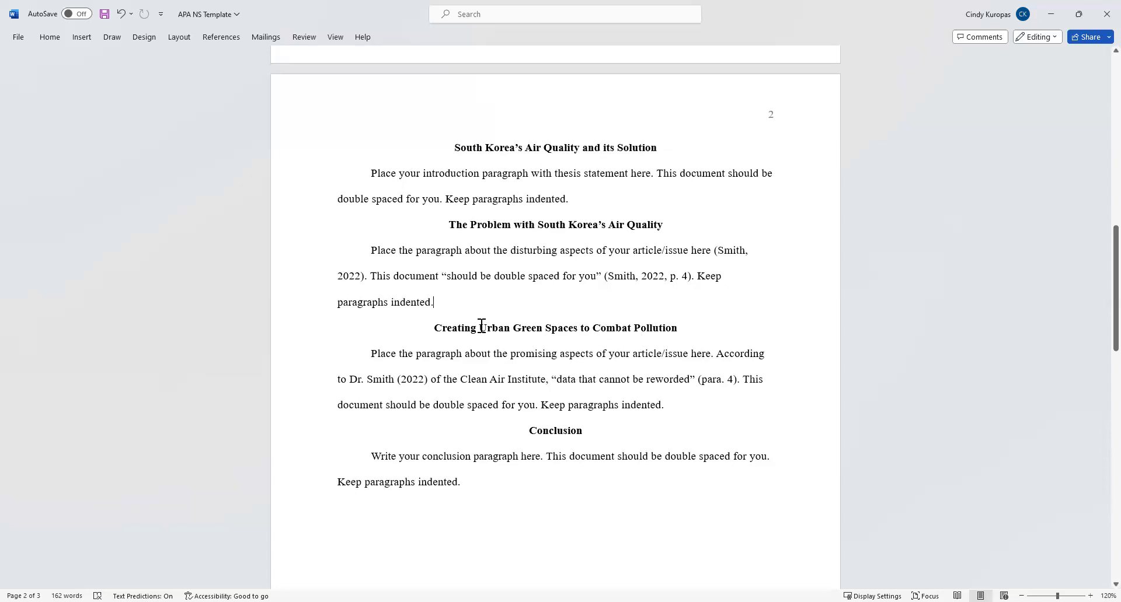
drag(445, 328, 680, 327)
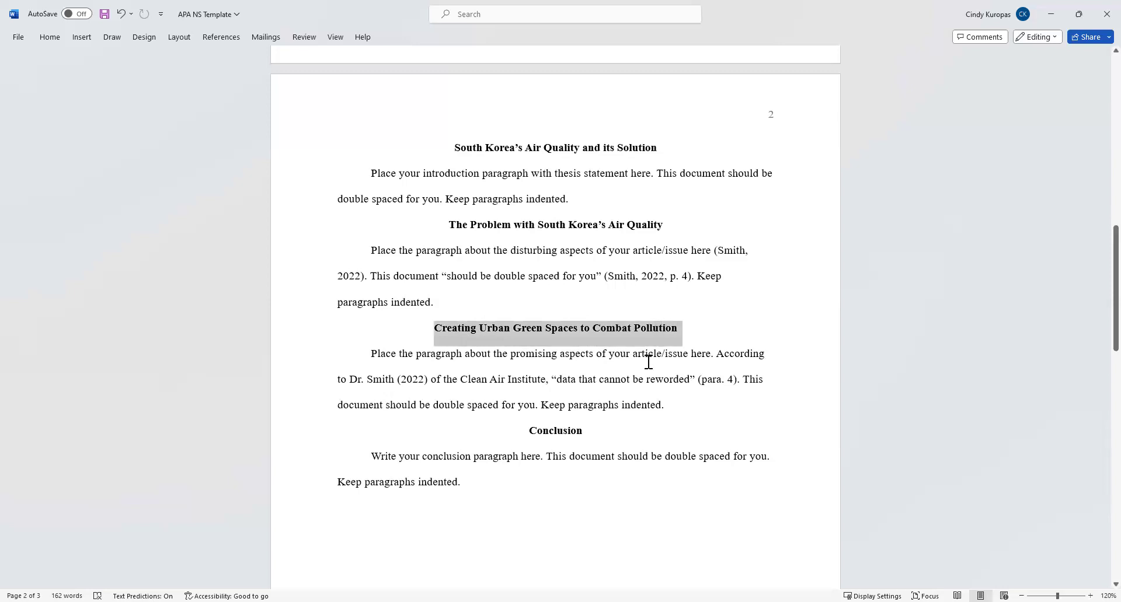
click(510, 353)
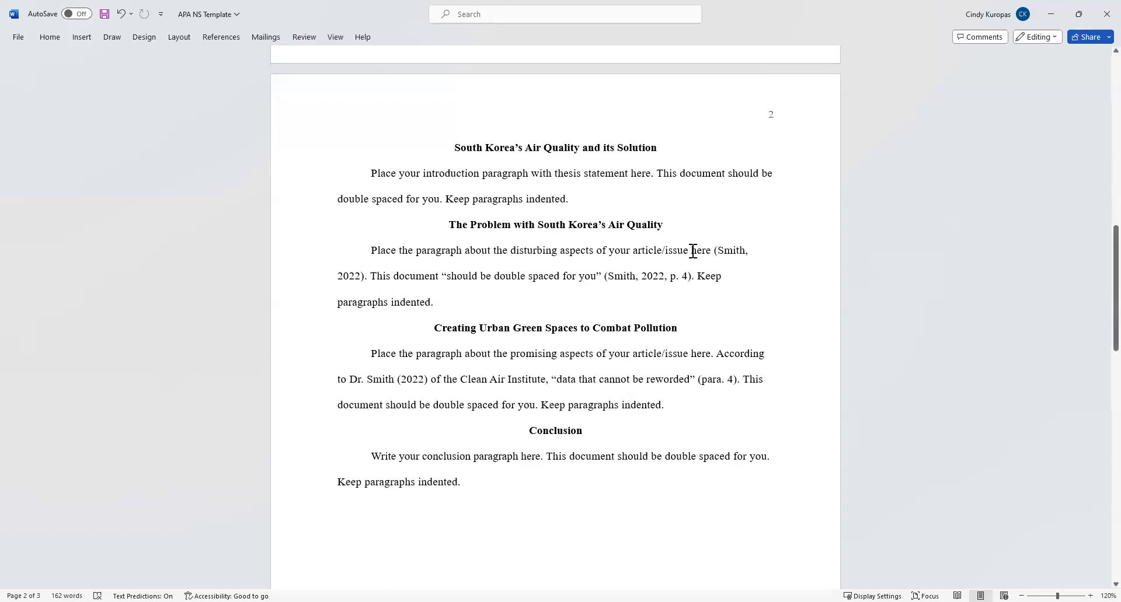
drag(701, 251, 368, 295)
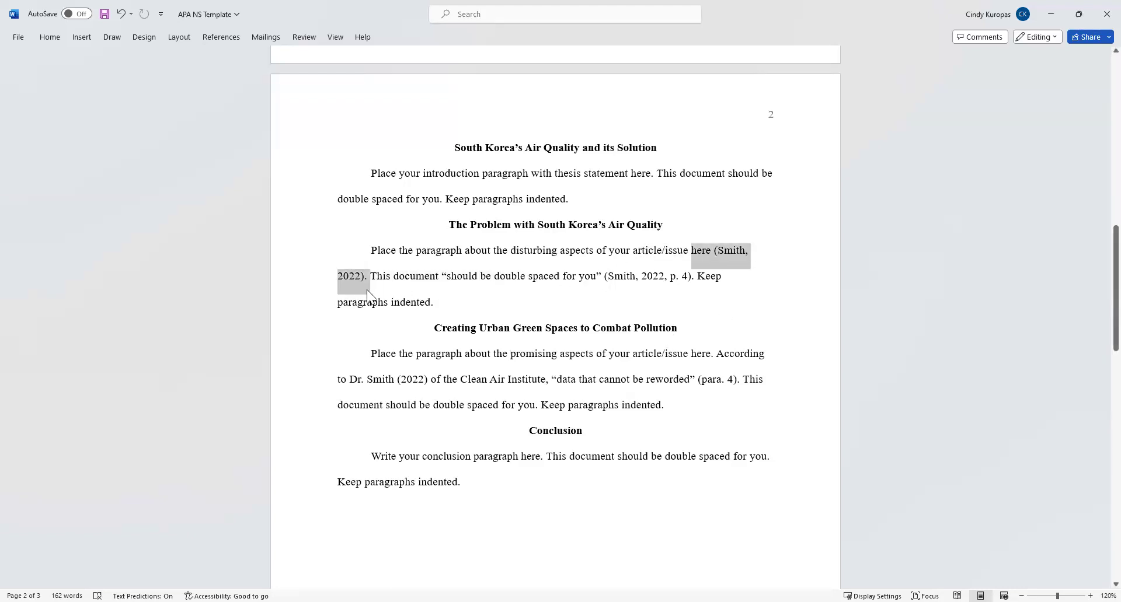
click(479, 328)
drag(715, 354, 398, 381)
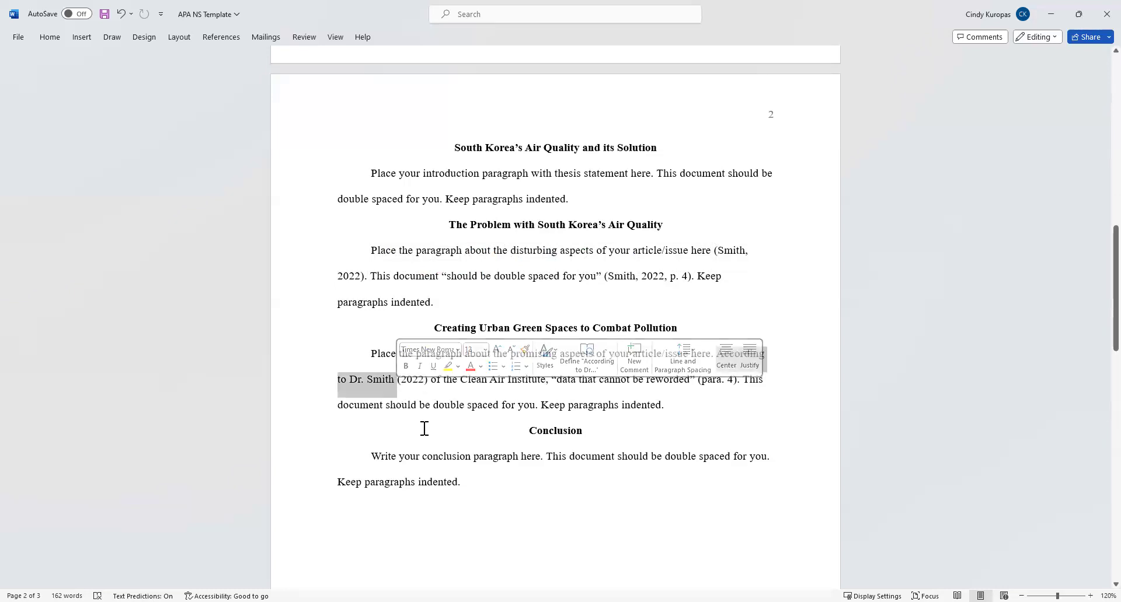
click(425, 405)
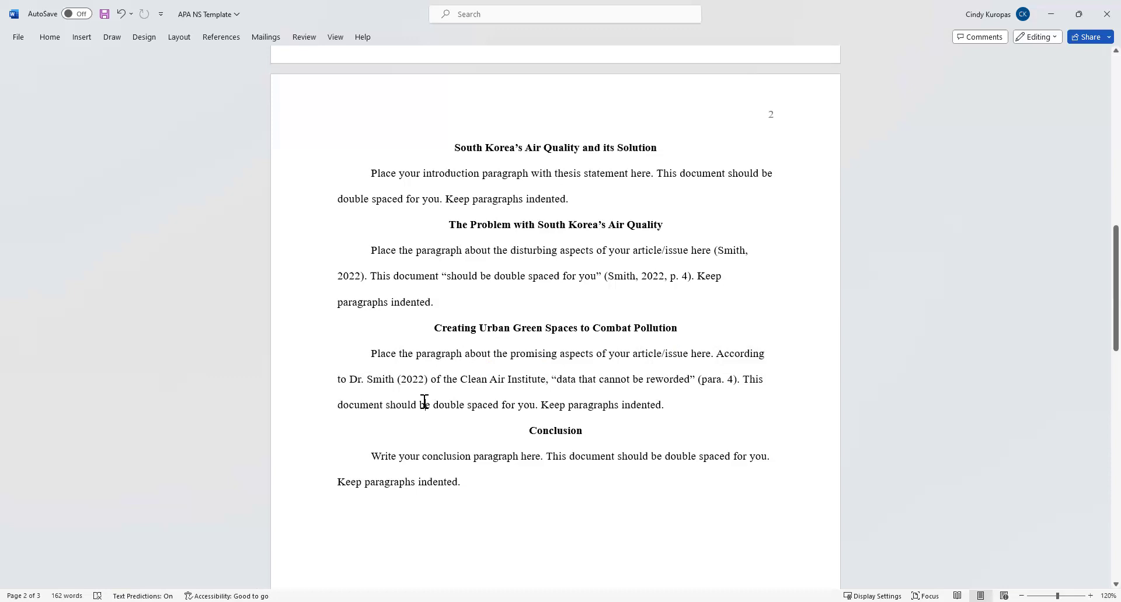
double_click(380, 380)
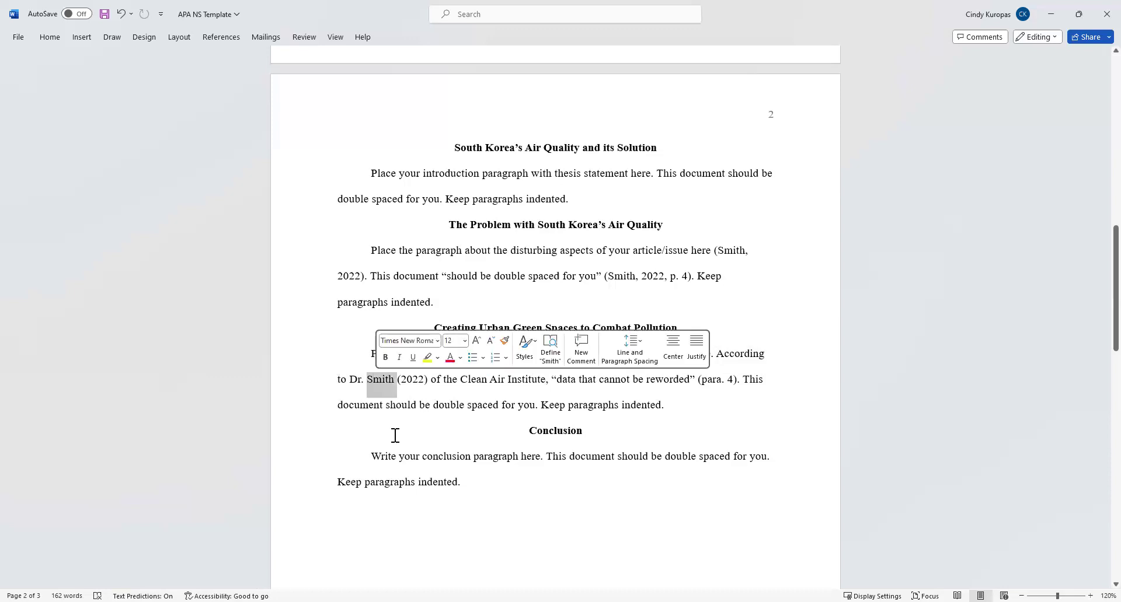
click(509, 380)
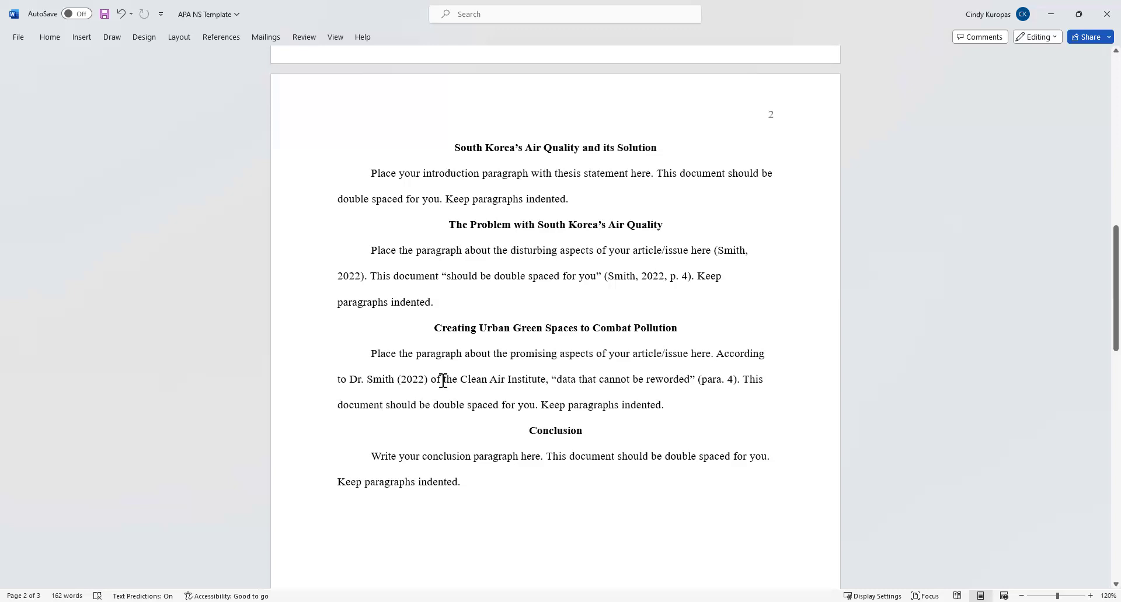
- Examine the introduced source in the urban green spaces paragraph: the Clean Air Institute affiliation, the author's surname and the year in parentheses
drag(430, 380, 545, 381)
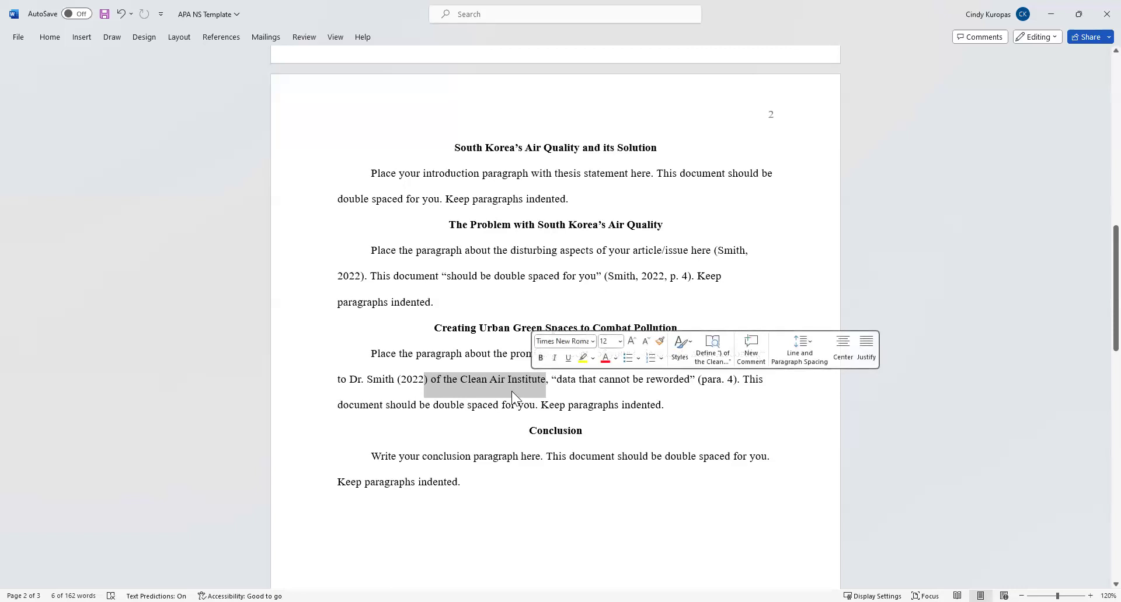
click(512, 386)
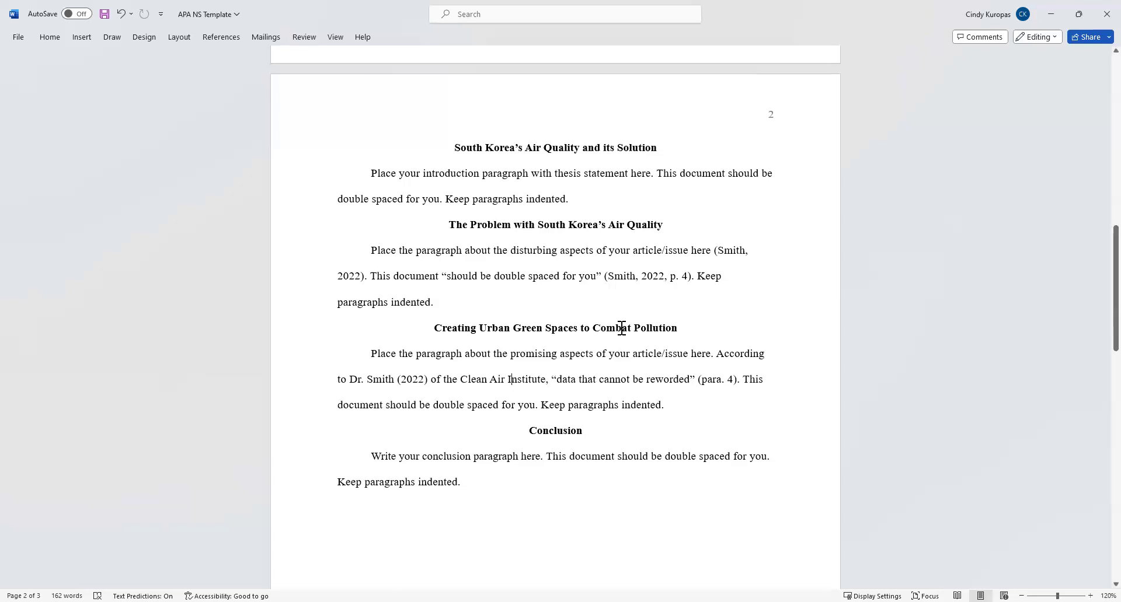
double_click(379, 380)
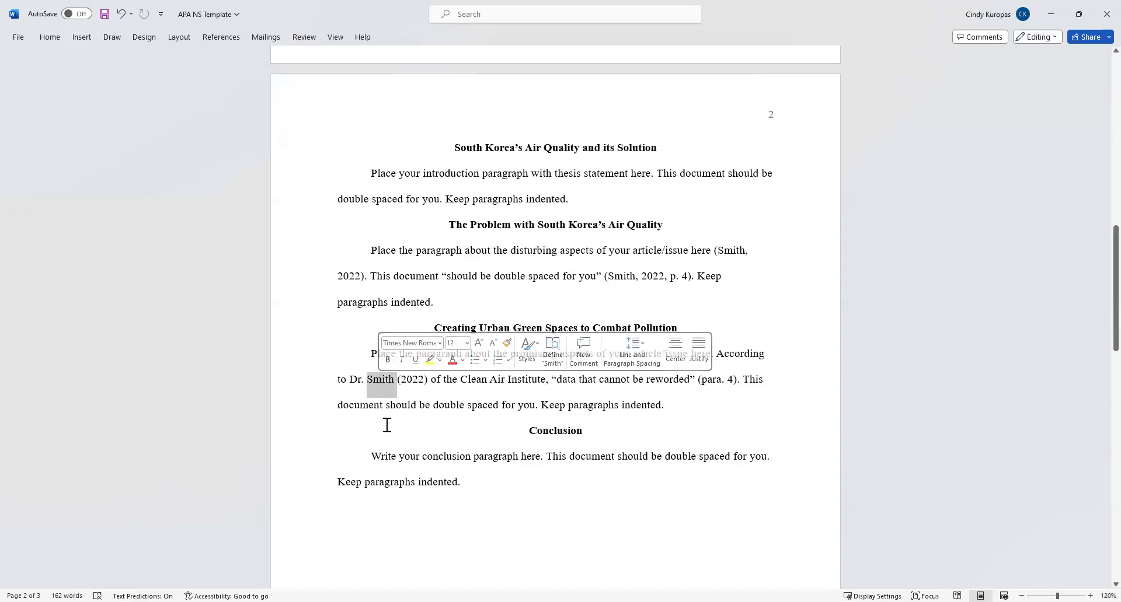
click(400, 386)
drag(430, 380, 398, 383)
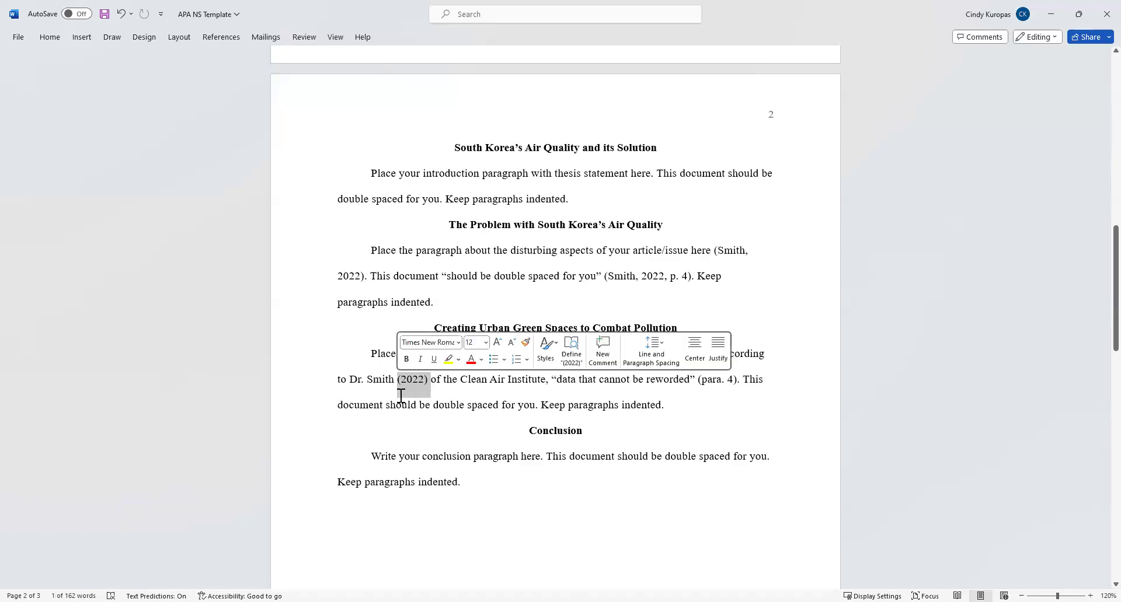
click(401, 396)
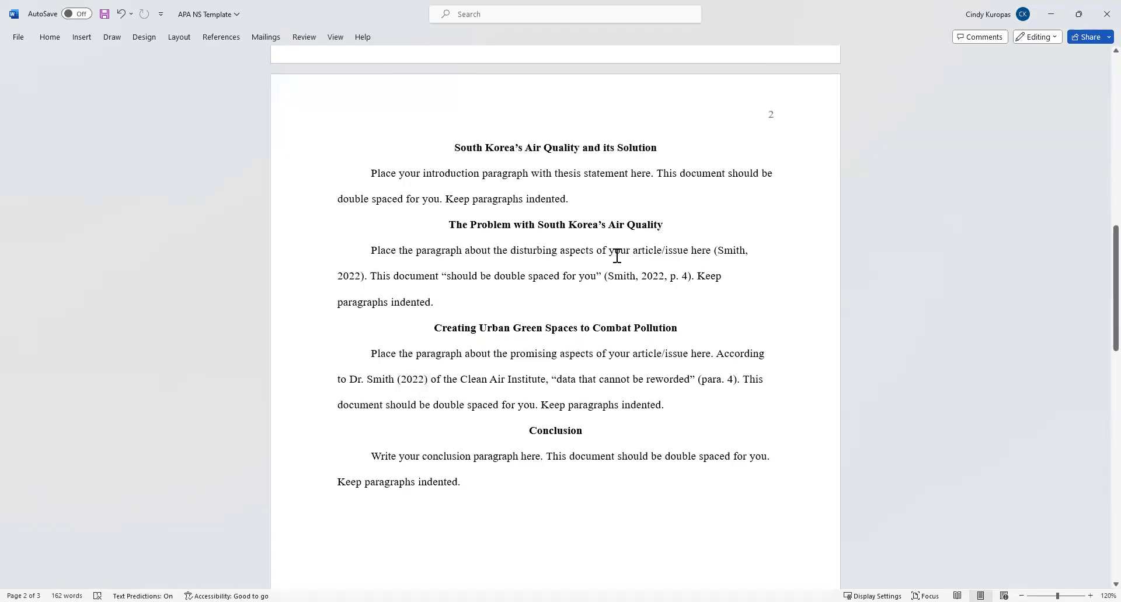
- Compare the author and year in the problem section's quotation citation with those introduced in the urban green spaces sentence
drag(609, 275, 653, 277)
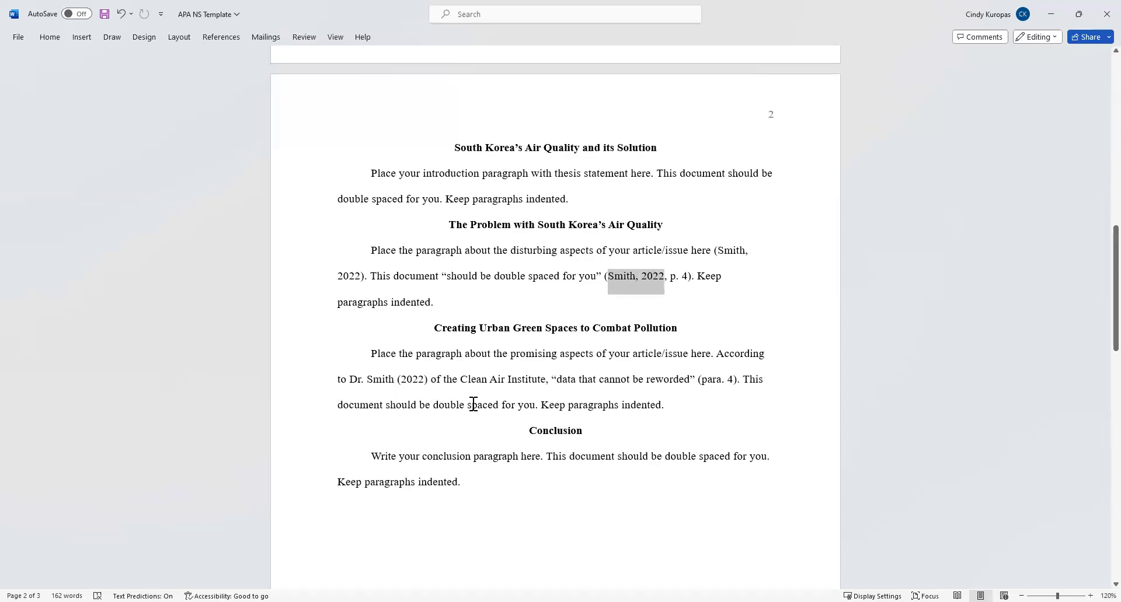
click(365, 395)
drag(368, 380, 429, 379)
click(403, 381)
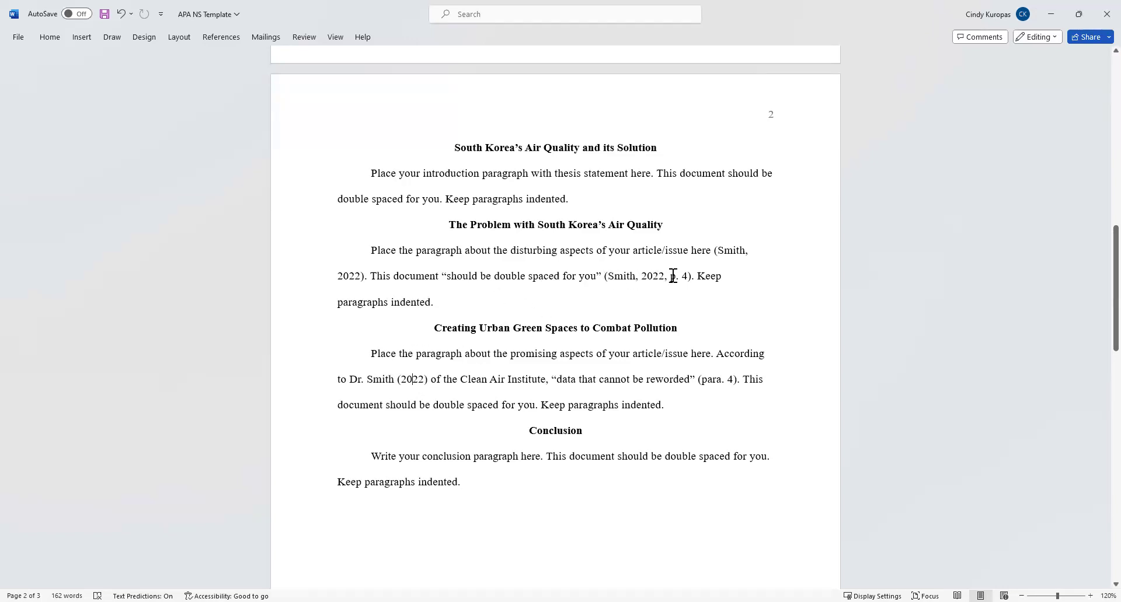
- Compare the page reference in the problem section's citation with the paragraph reference following the "data that cannot be reworded" quotation
drag(688, 276, 670, 277)
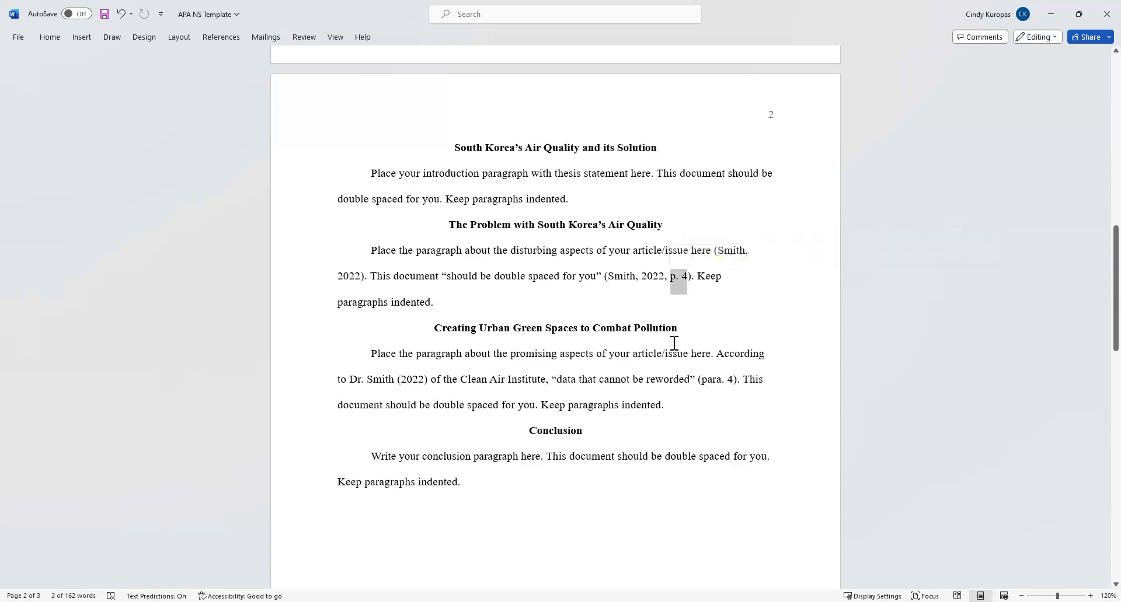
click(645, 289)
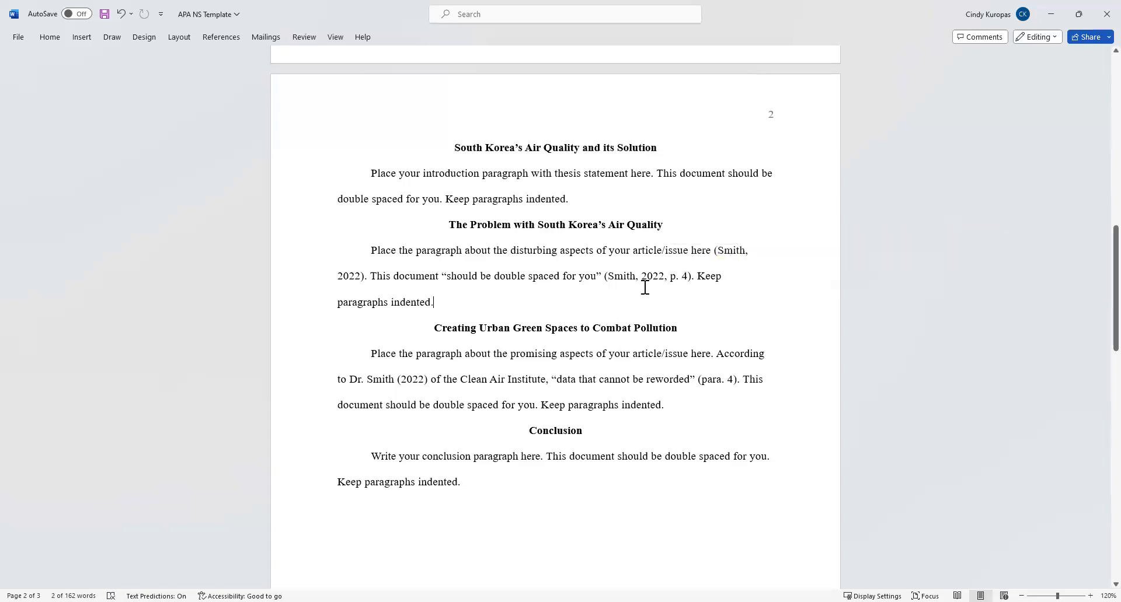
drag(555, 379, 696, 384)
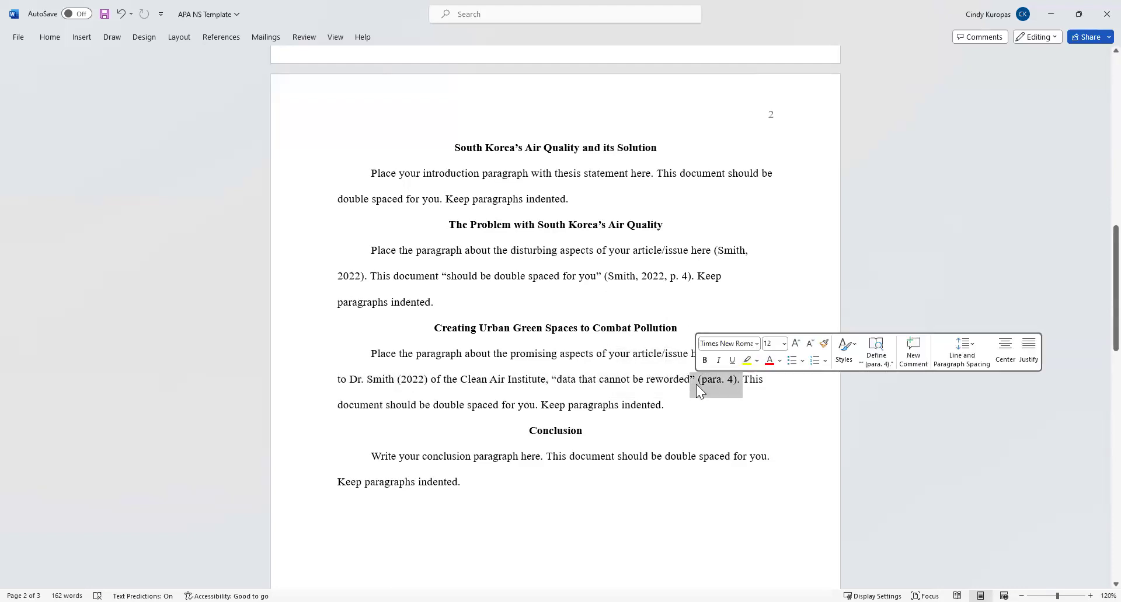
click(707, 382)
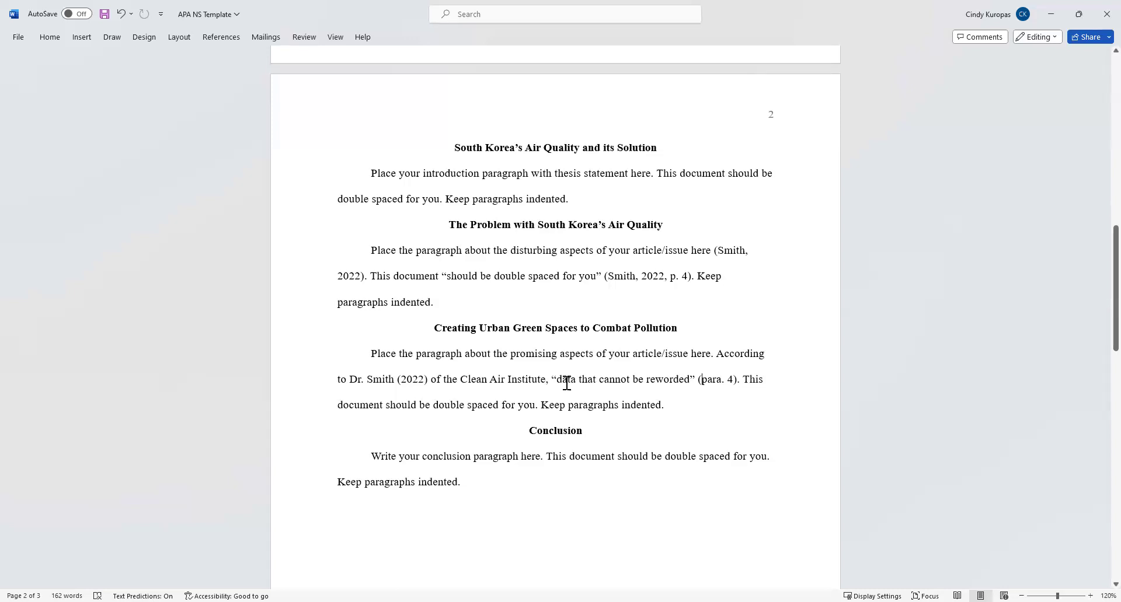
- Examine the "Conclusion" heading and the paragraph beneath it
scroll(567, 383, down, 3)
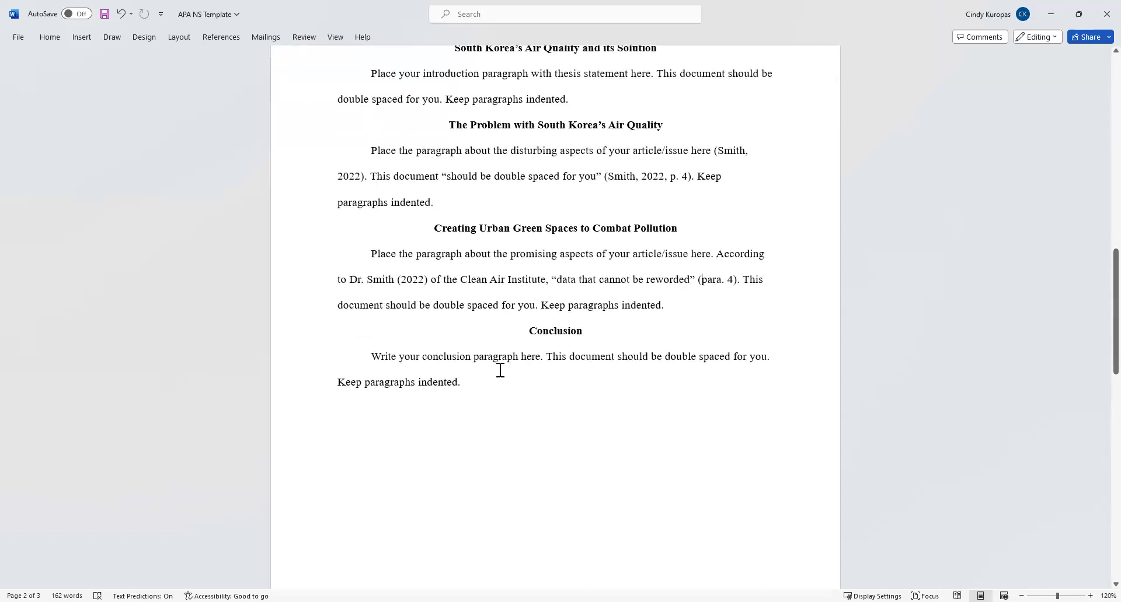
double_click(556, 331)
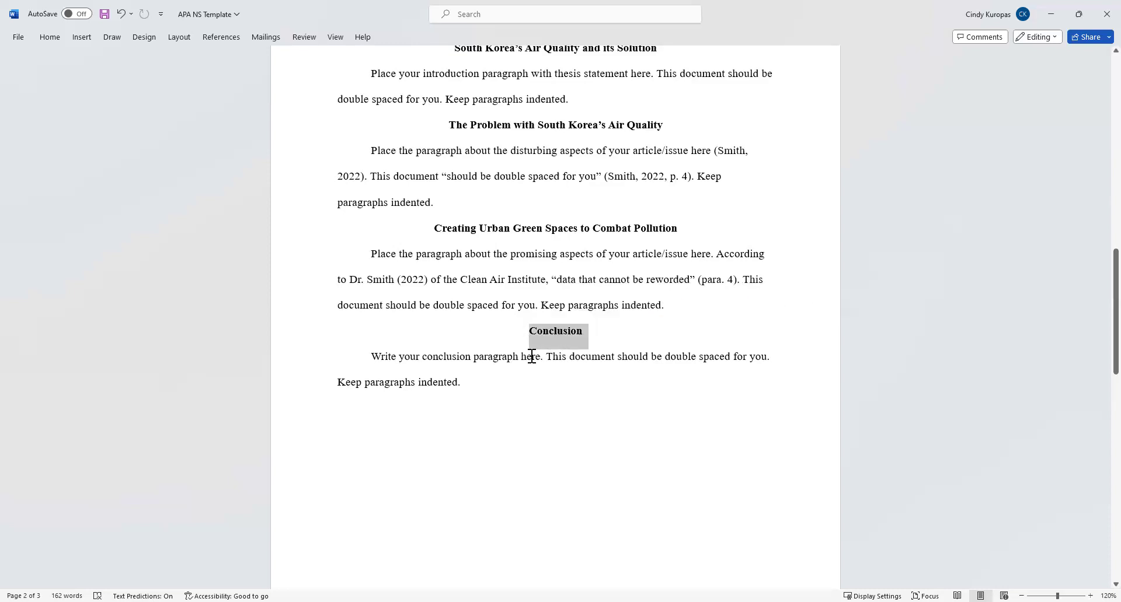
click(563, 325)
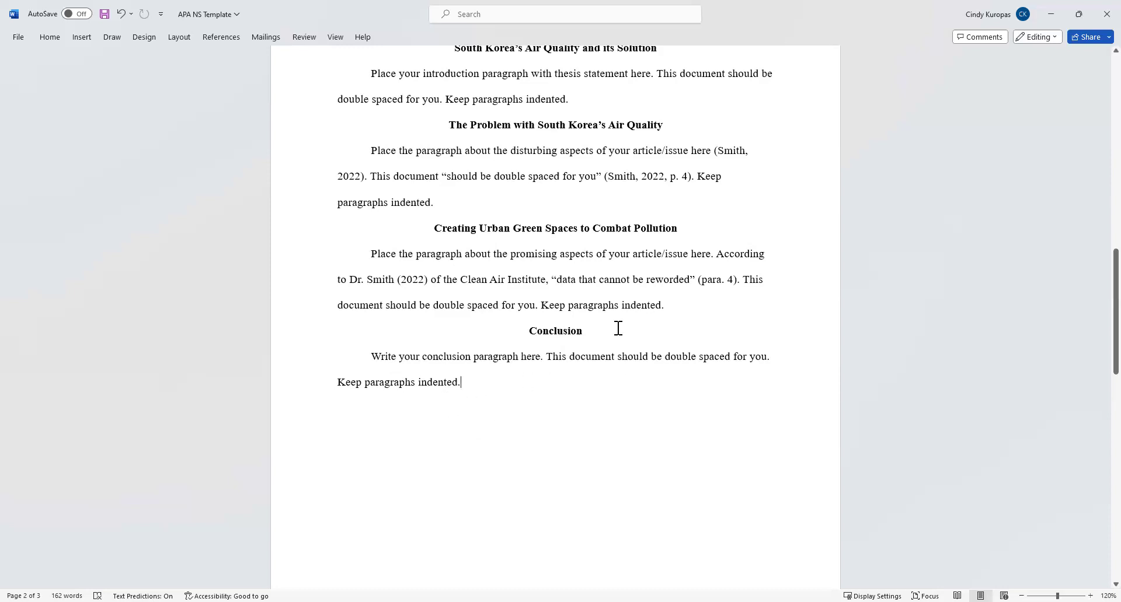
- Review the References page and examine the author's surname at the start of the reference entry
scroll(601, 304, down, 3)
scroll(617, 259, down, 3)
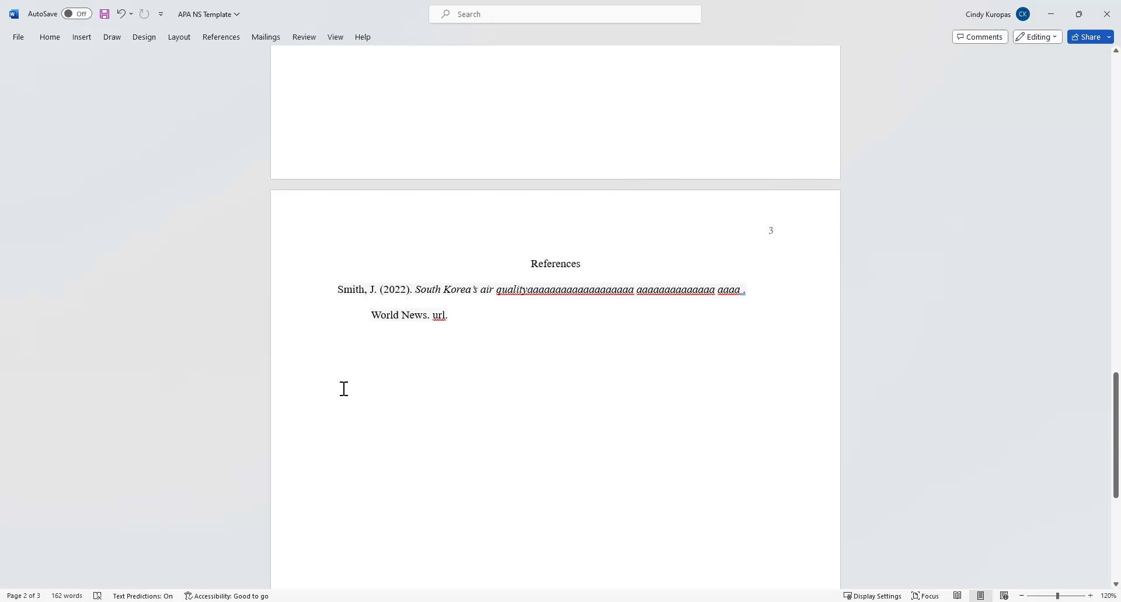
double_click(343, 290)
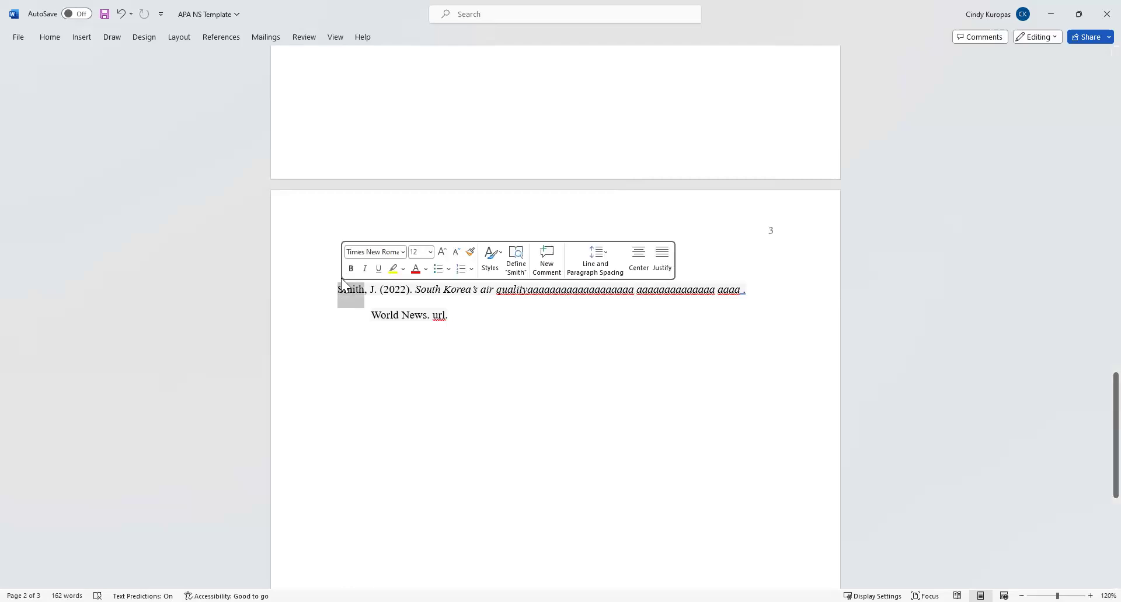
click(357, 366)
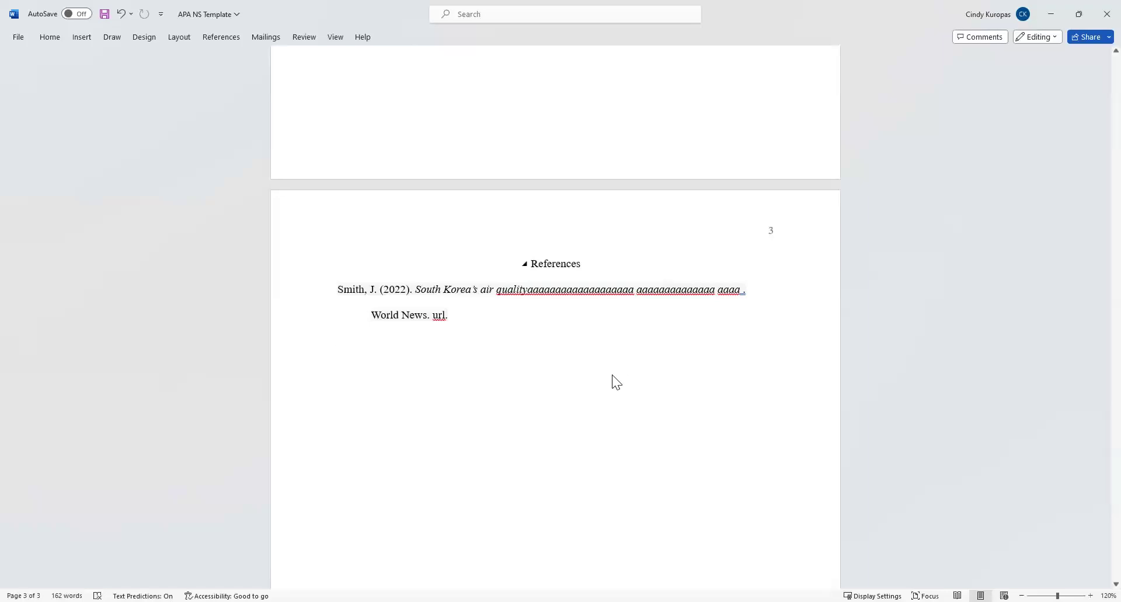
- Return to the title page at the beginning of the document
scroll(612, 375, up, 6)
scroll(614, 374, up, 15)
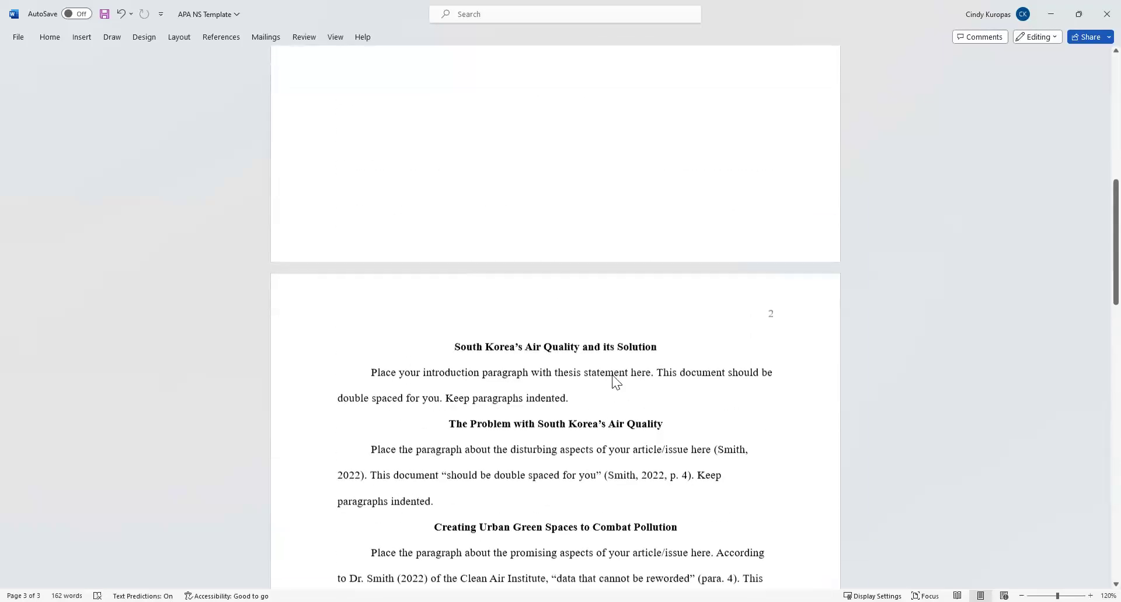
scroll(614, 375, up, 4)
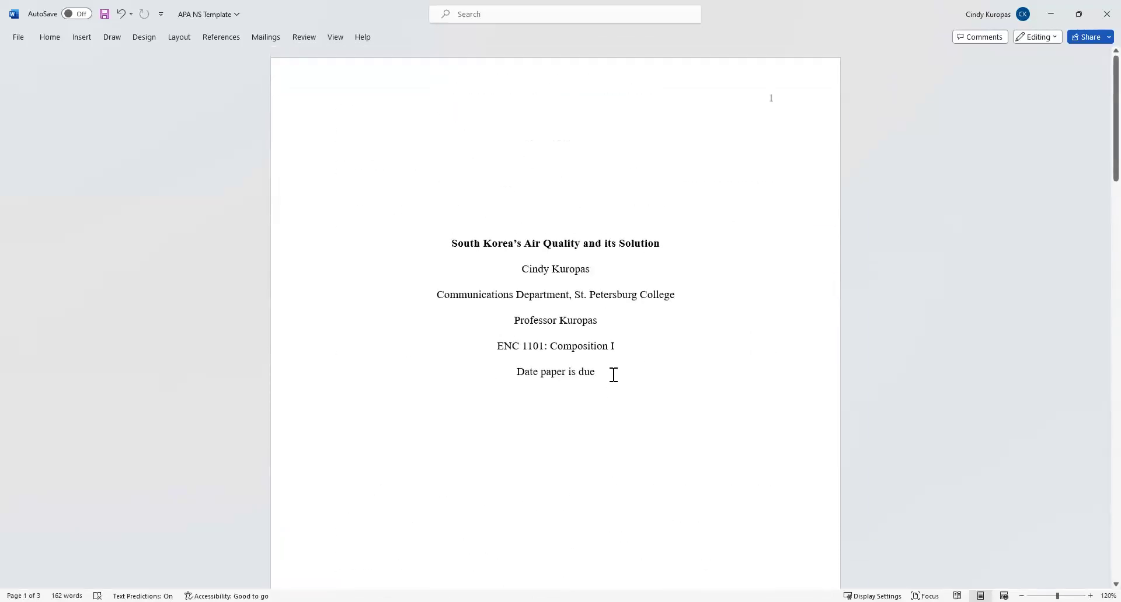